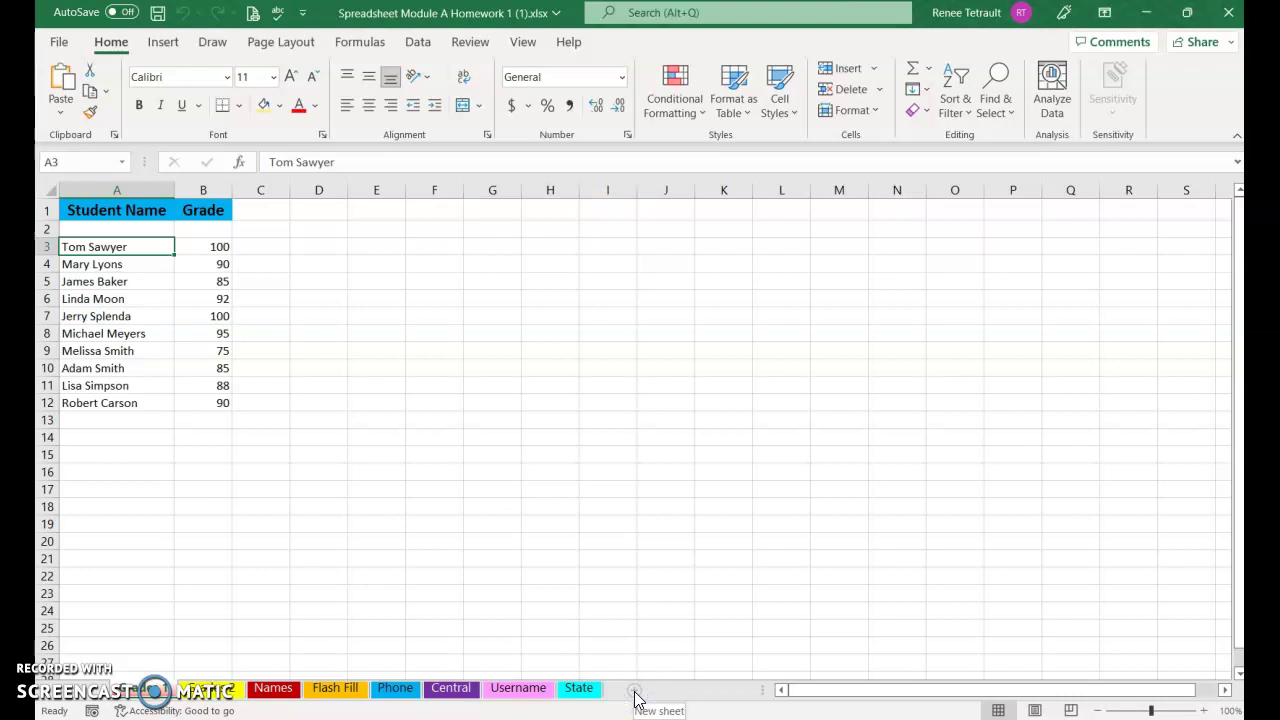
Insert a blank worksheet and rename its tab to 'Fruit Sales', correcting typos
left_click(636, 697)
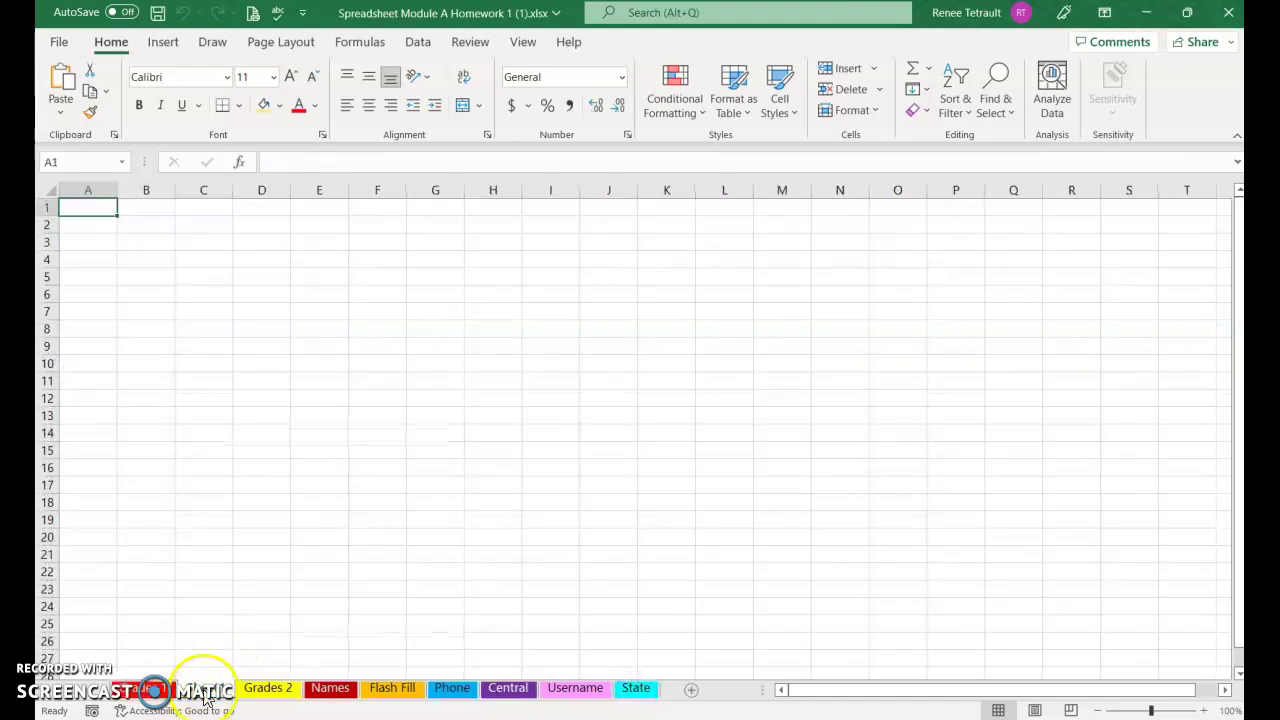
left_click(663, 690)
right_click(634, 690)
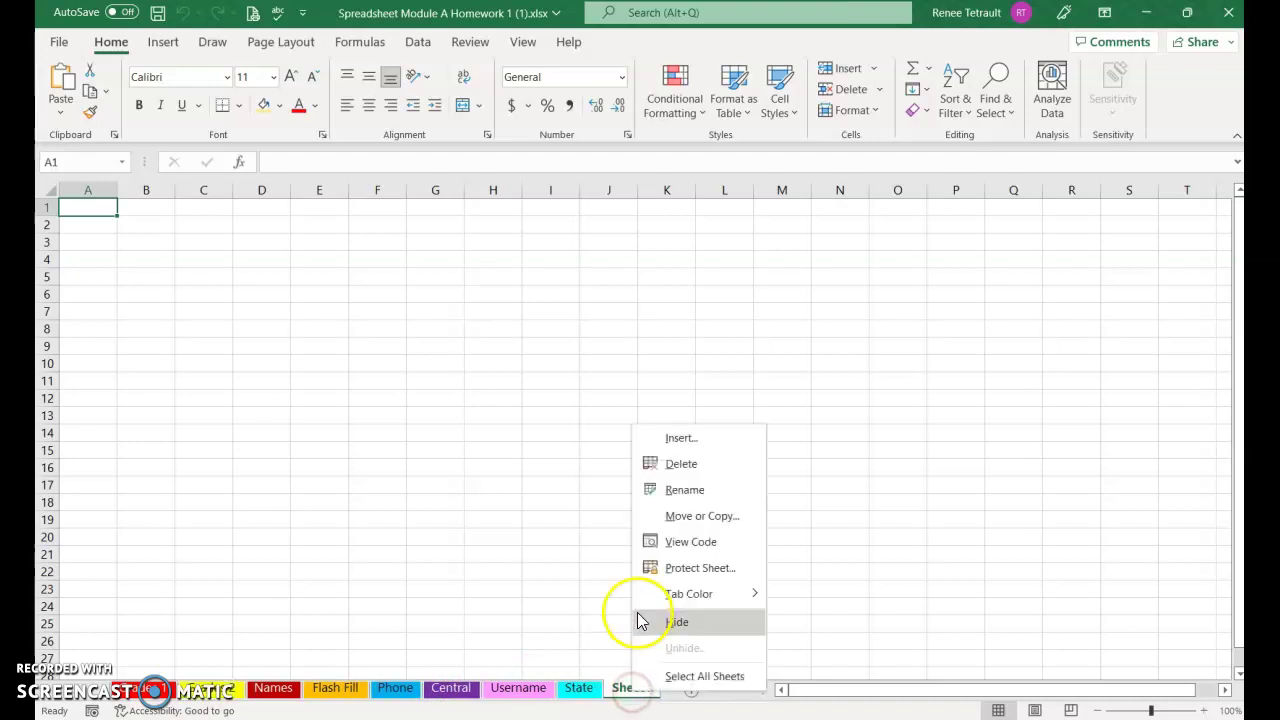
left_click(672, 489)
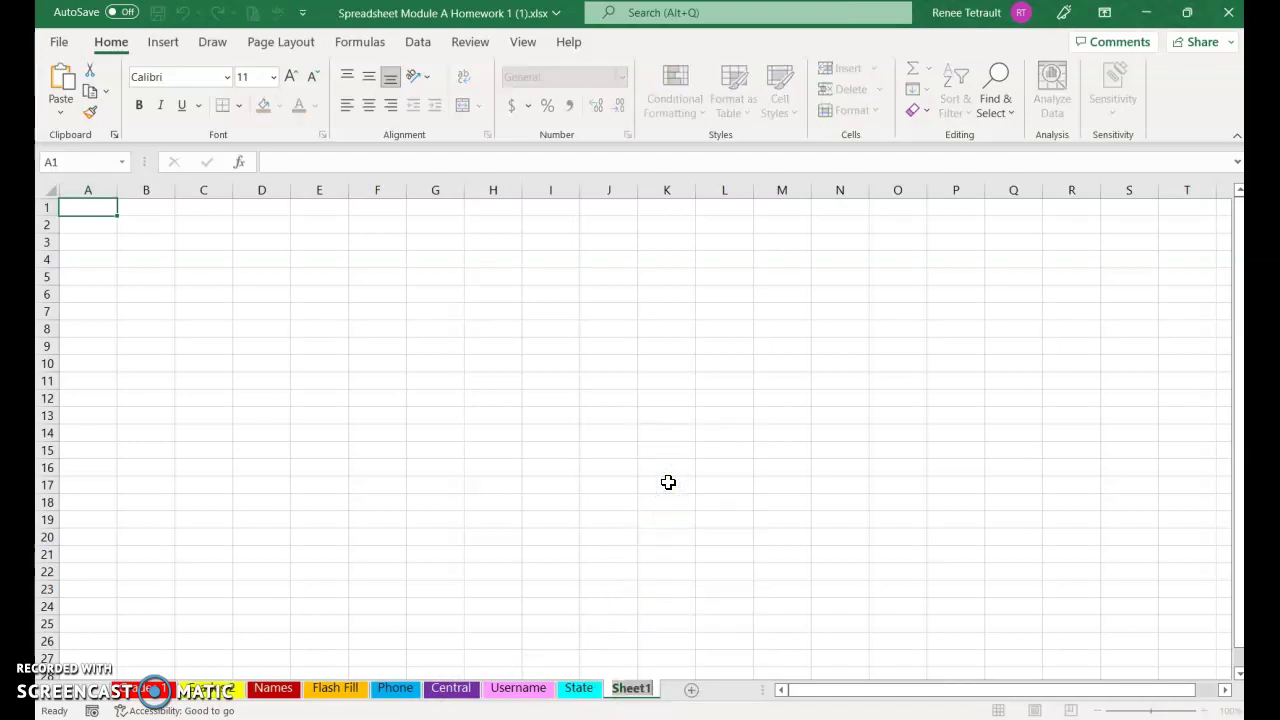
type("Fruit Sl")
key("BackSpace")
type("alr")
key("BackSpace")
type("es")
key("Return")
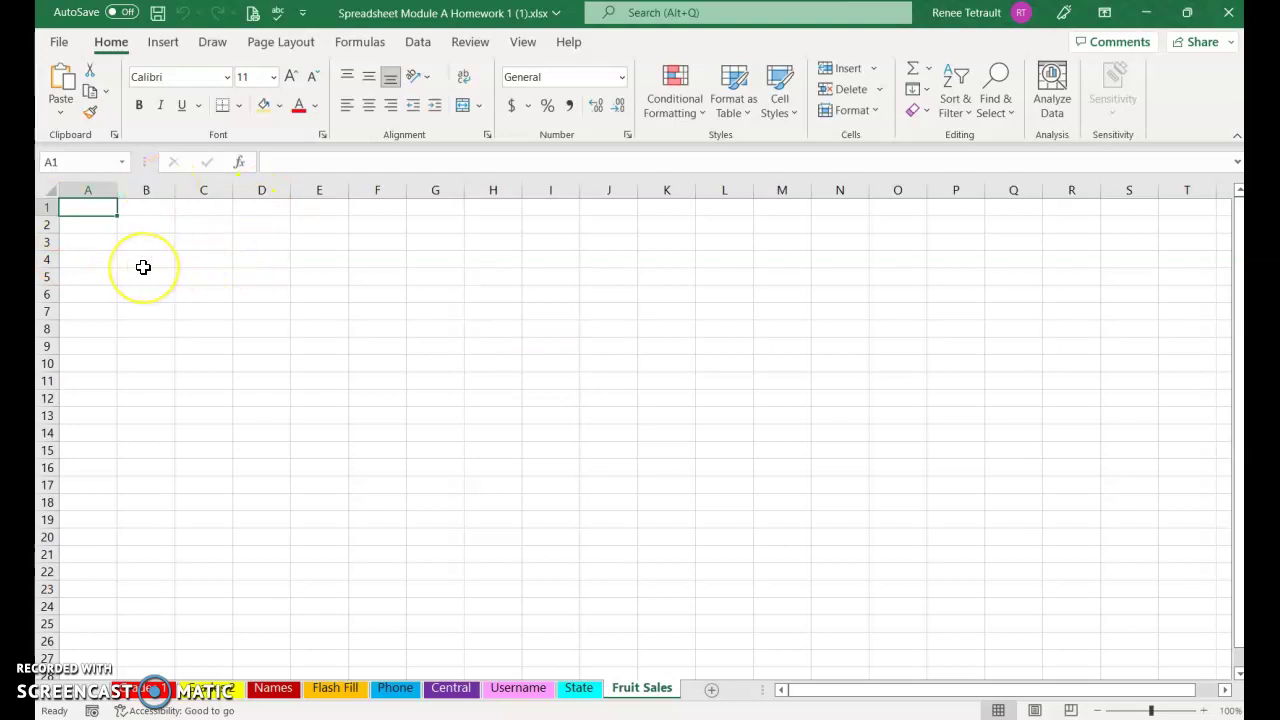
Enter the title 'Fruit Sales, 2018' in A1 and headers Last Name, First Name in row 3
type("Fruit Sales")
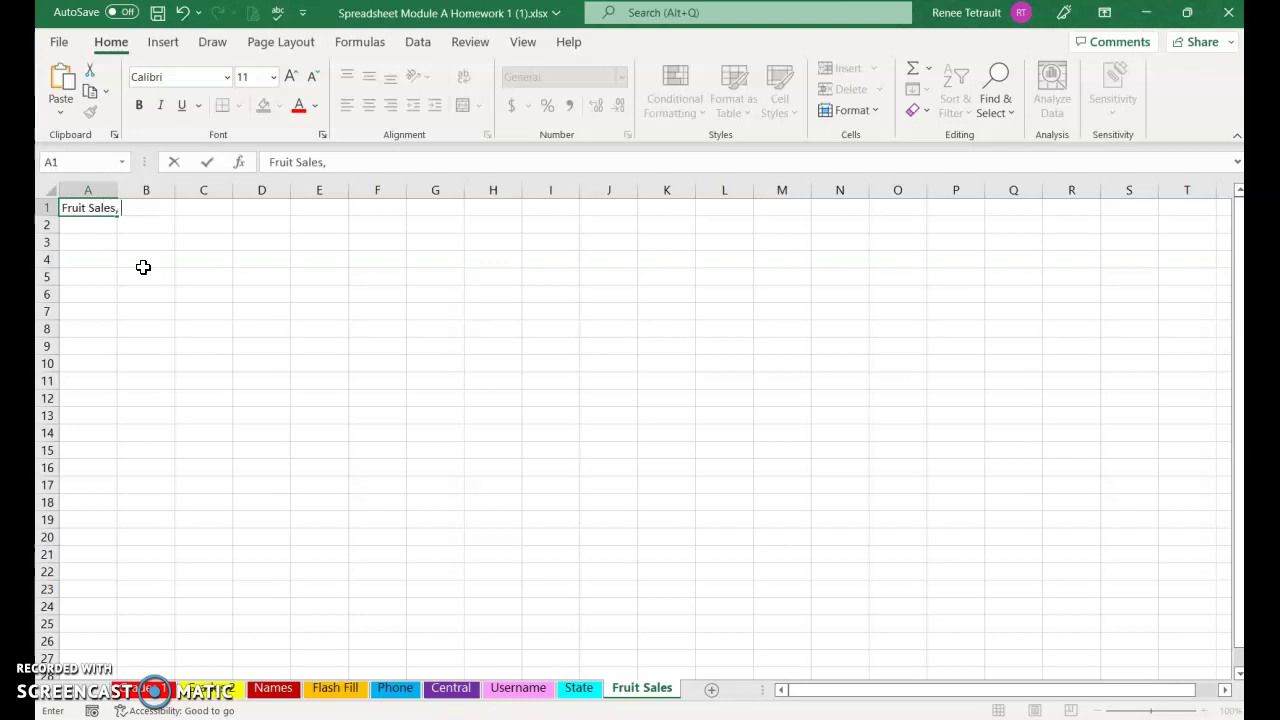
type(", 2018")
key("Return")
key("Return")
type("L")
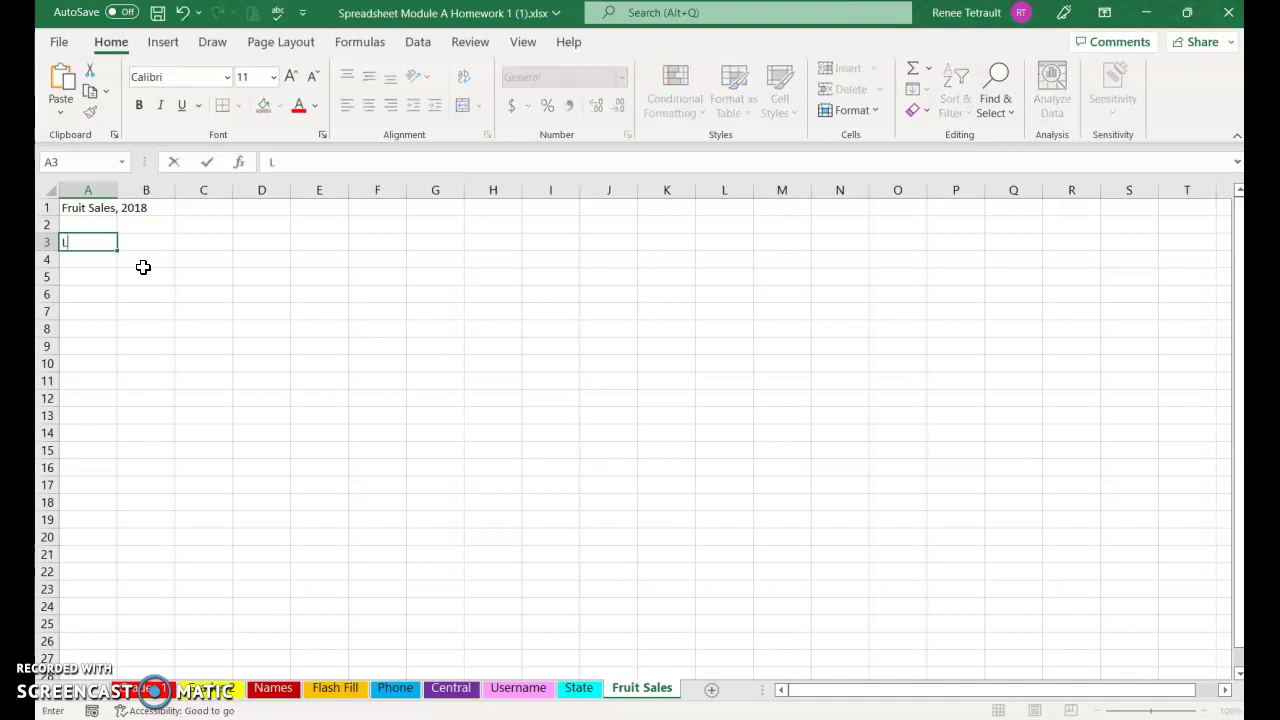
type("ast Name")
key("Tab")
type("First Name")
key("Tab")
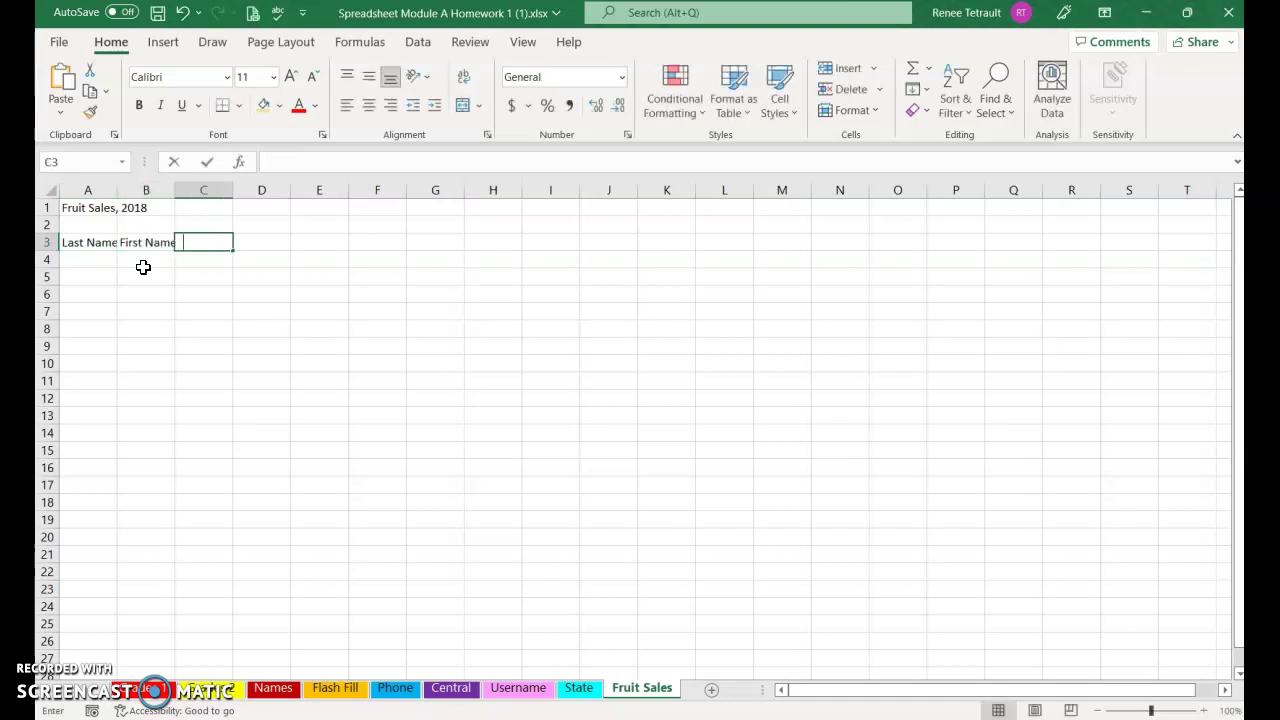
Add the Fruit, Units, Unit Price and Total Sales headers across row 3
type("Fruit")
key("Tab")
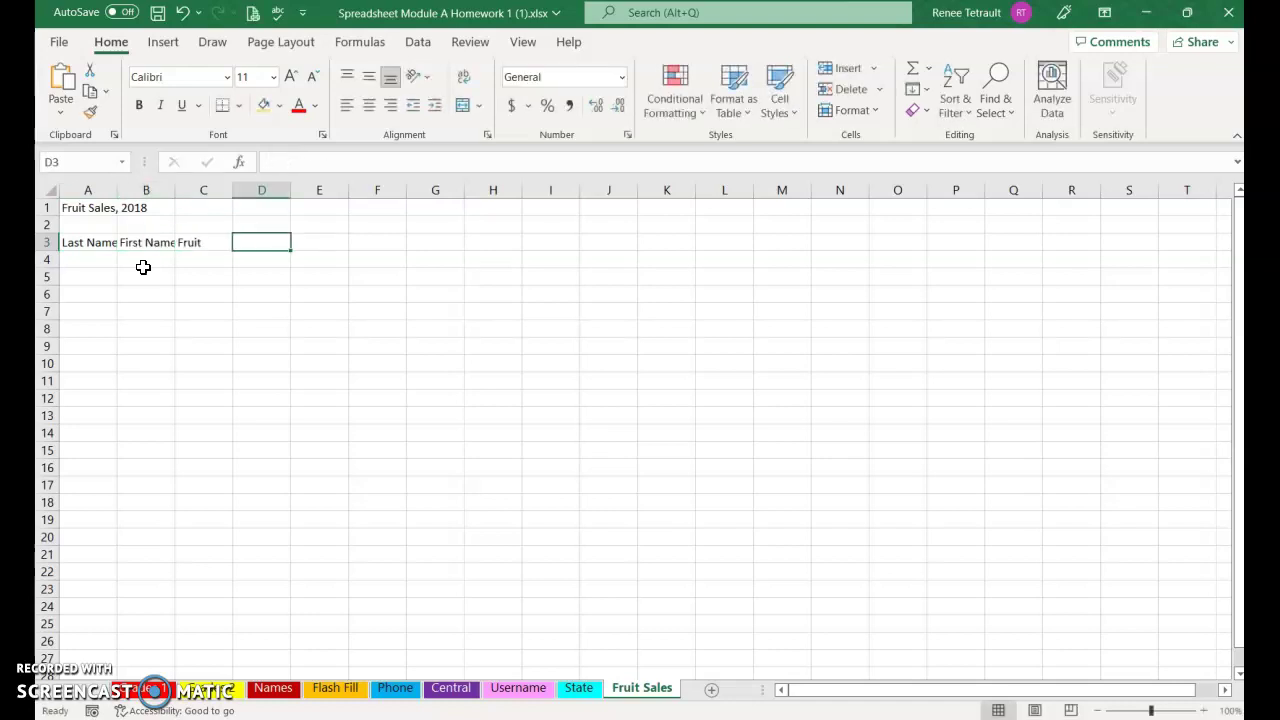
type("Units")
key("Tab")
type("Unit Price")
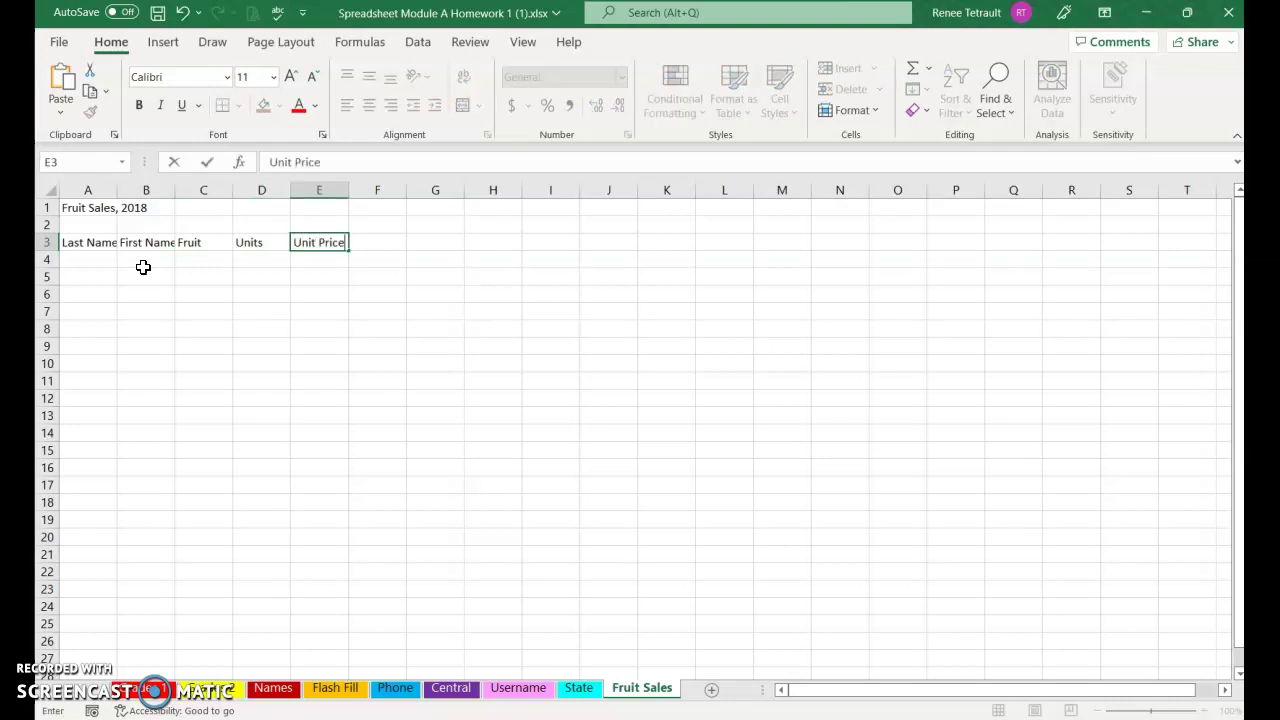
key("Tab")
type("Total Sale")
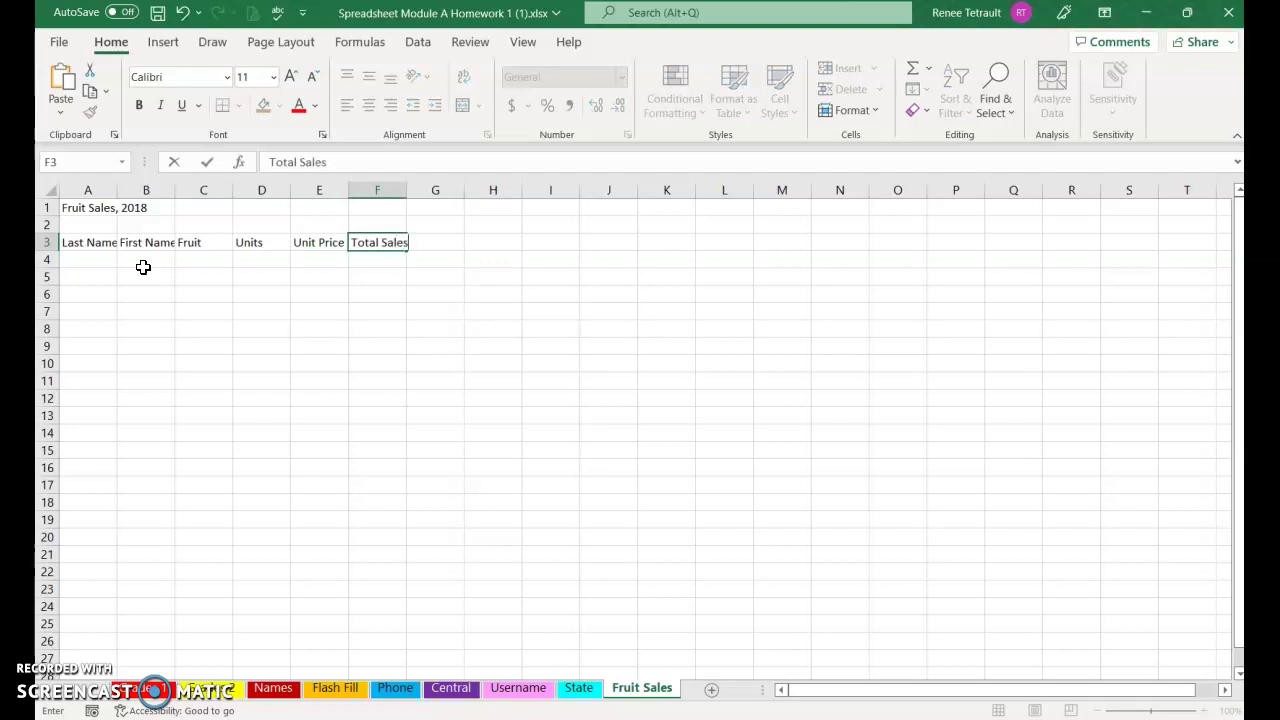
key("Return")
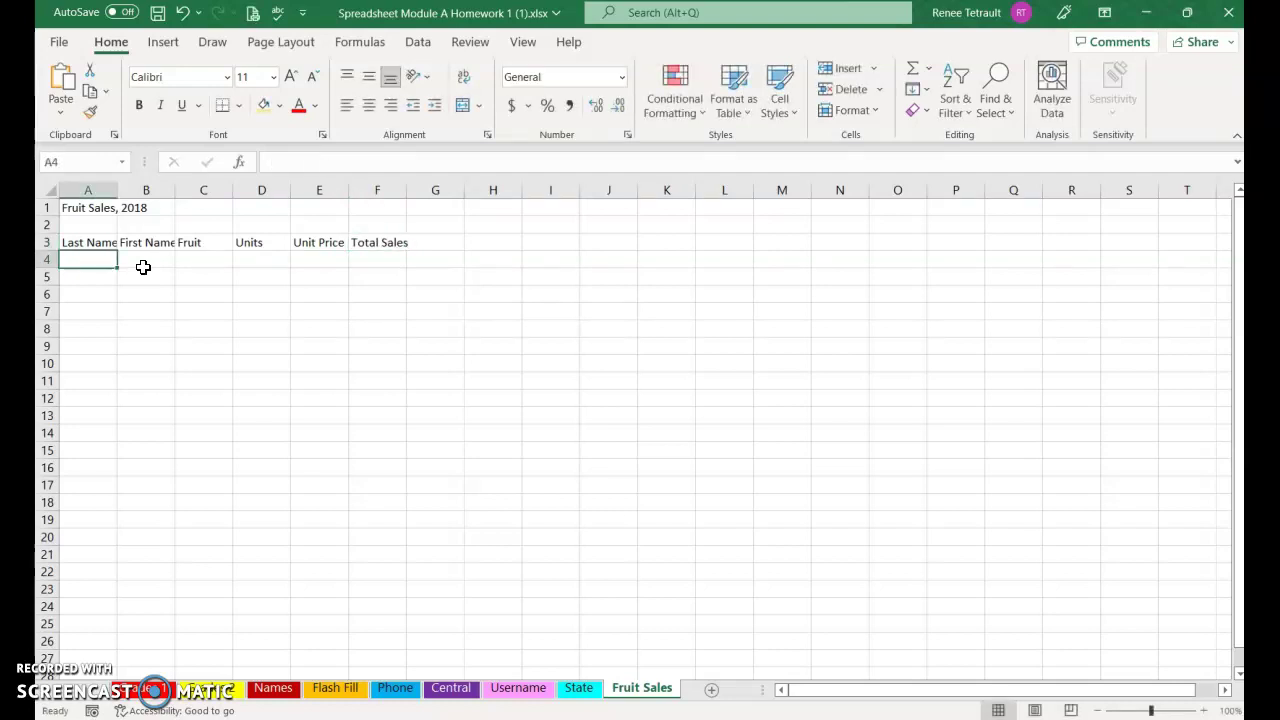
Enter the first sales row: a last and first name, Apples, 12 units at 1.49
type("Bl")
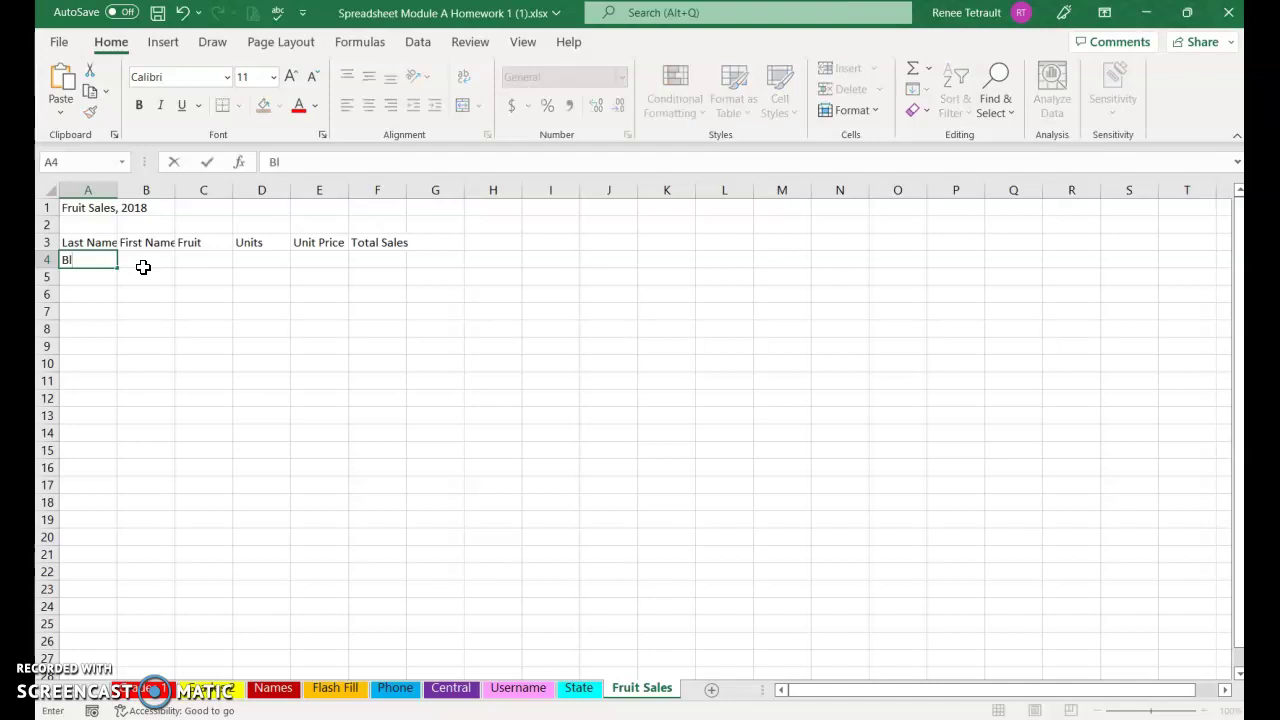
type("ue")
key("Tab")
type("Al")
key("Tab")
type("Apples")
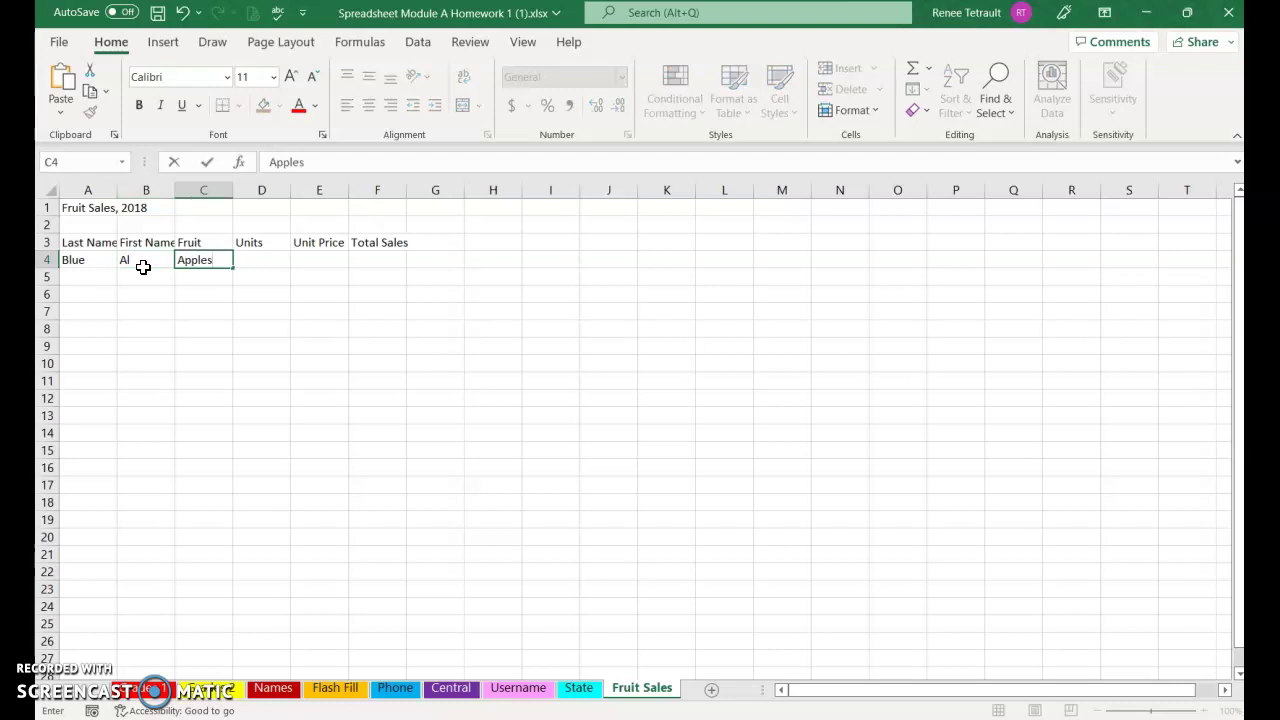
key("Tab")
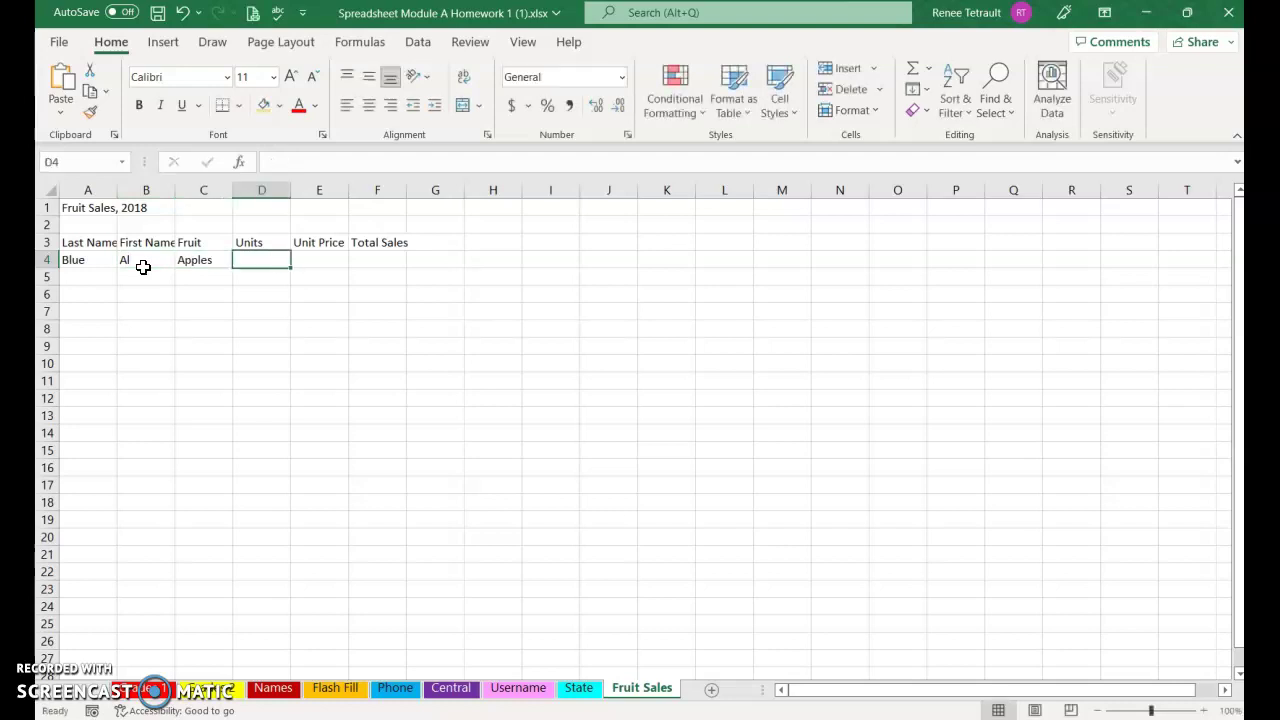
type("12")
key("Tab")
type("1.49")
key("Return")
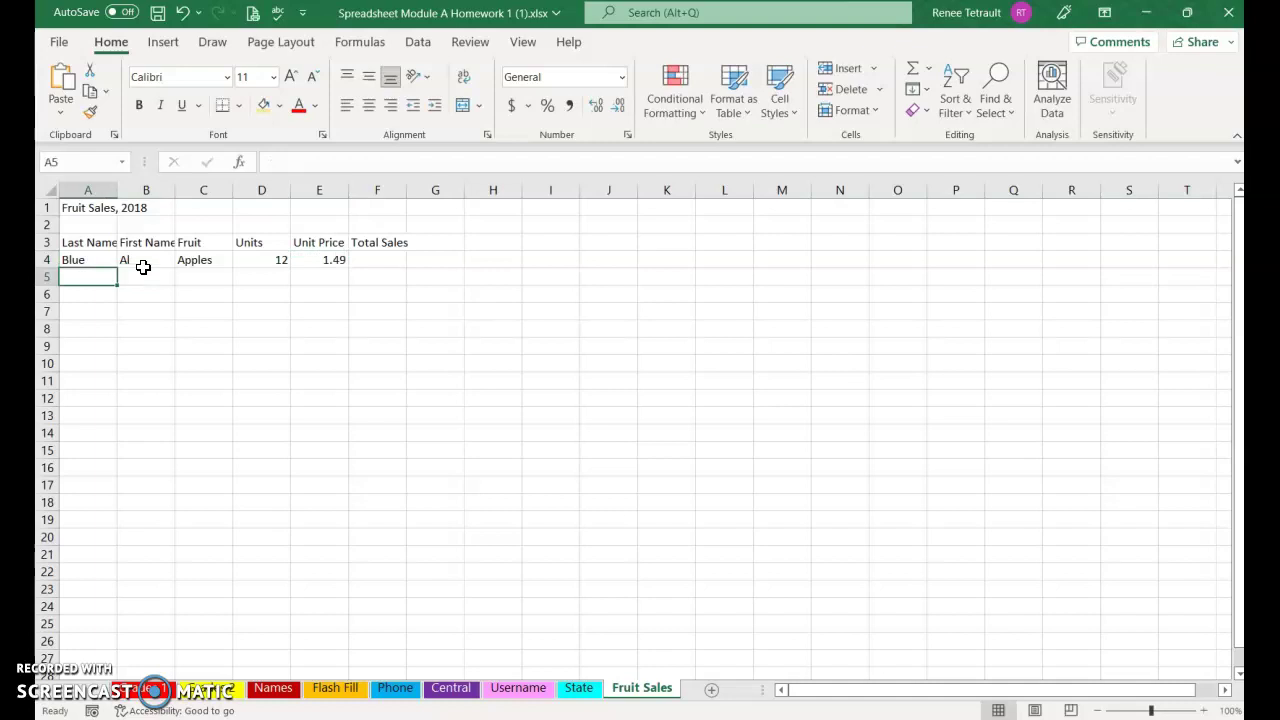
Enter the second sales row: a last and first name, Bananas, 5 units at 0.69
type("Coral")
key("Tab")
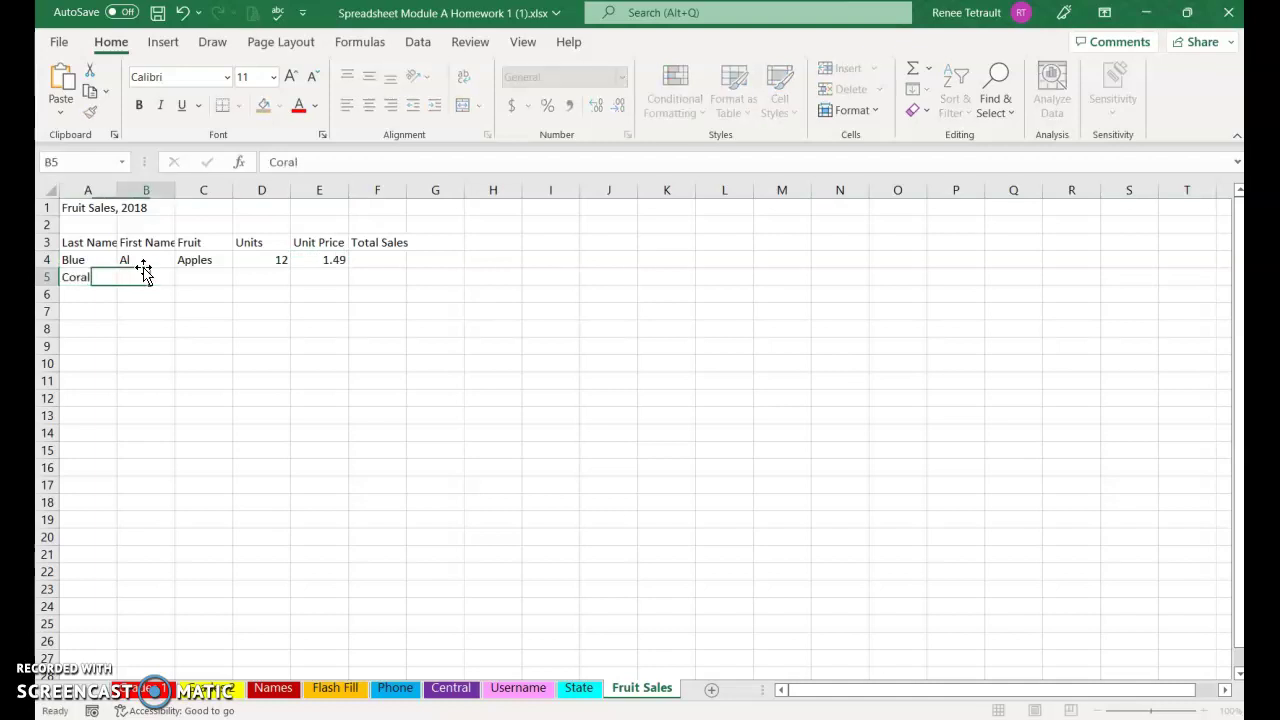
type("Bev")
key("Tab")
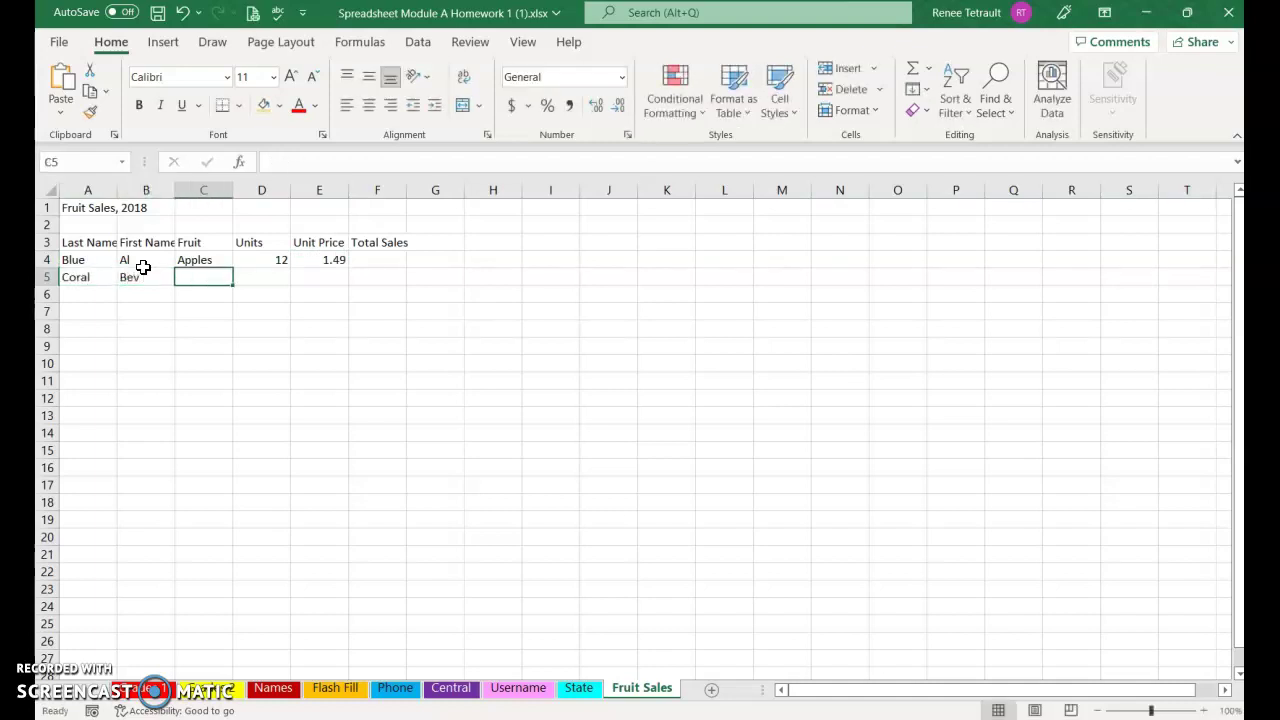
type("Bananas")
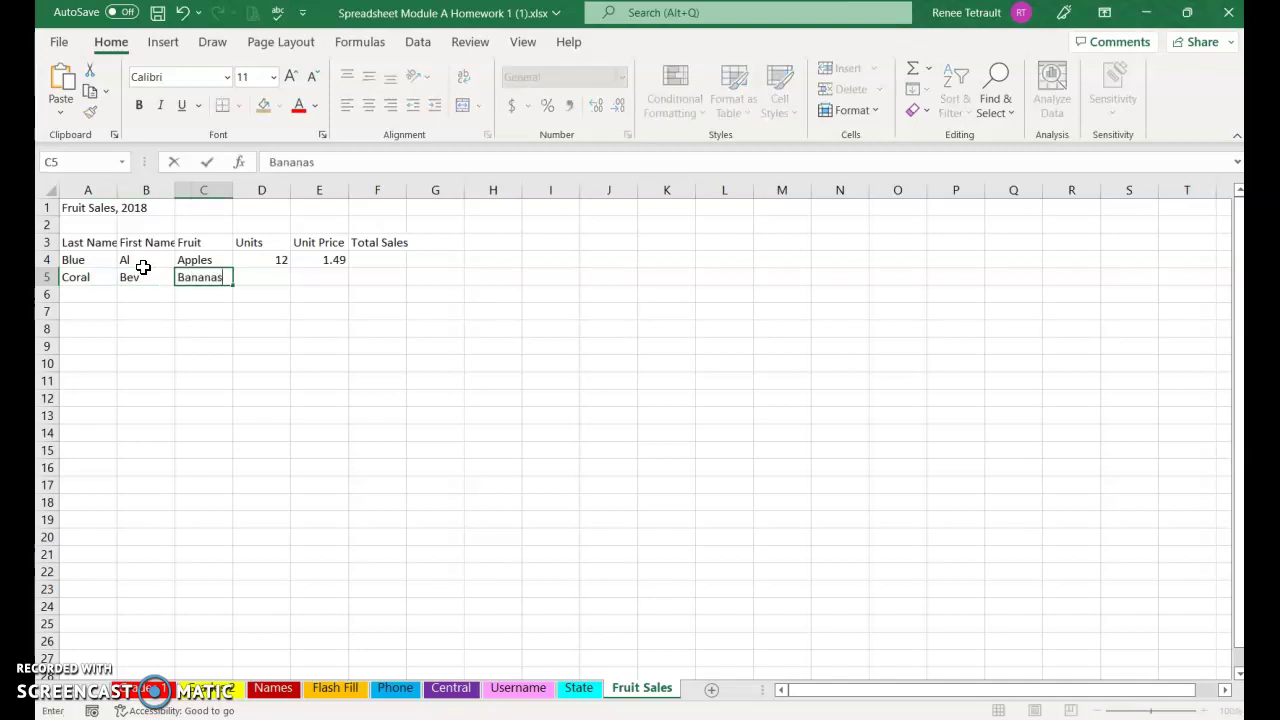
key("Tab")
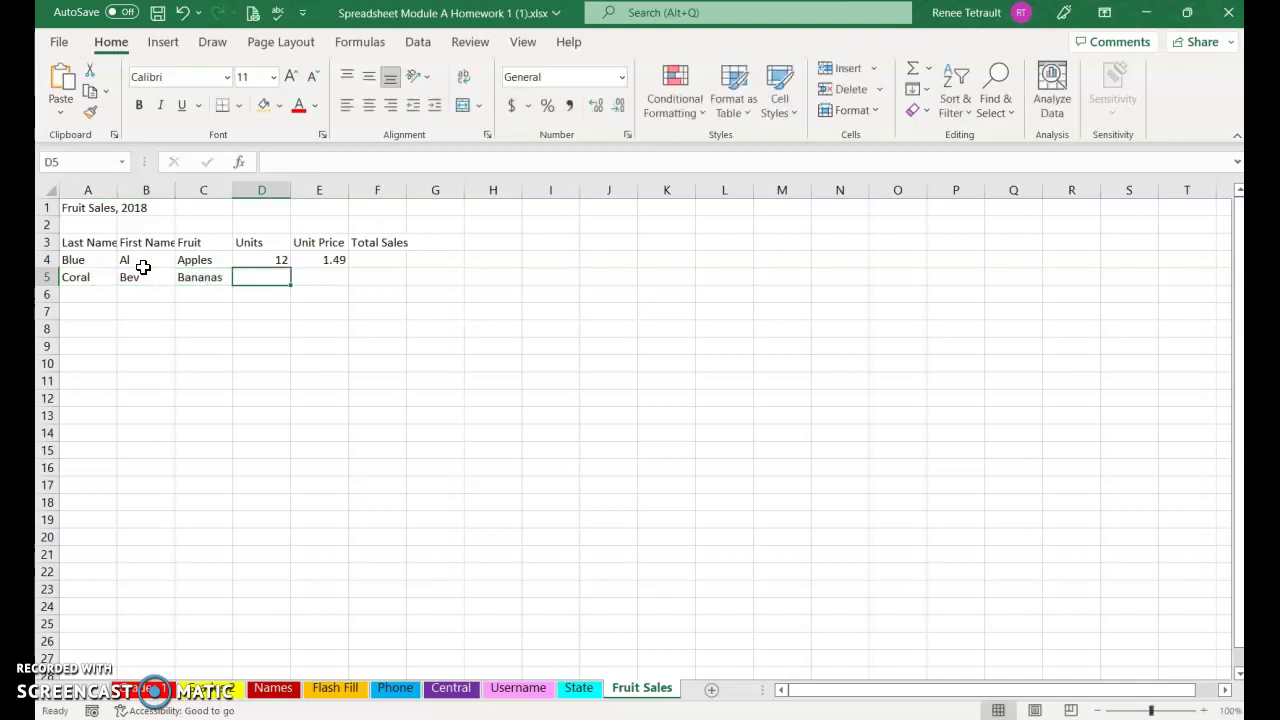
type("5")
key("Tab")
type(".69")
key("Return")
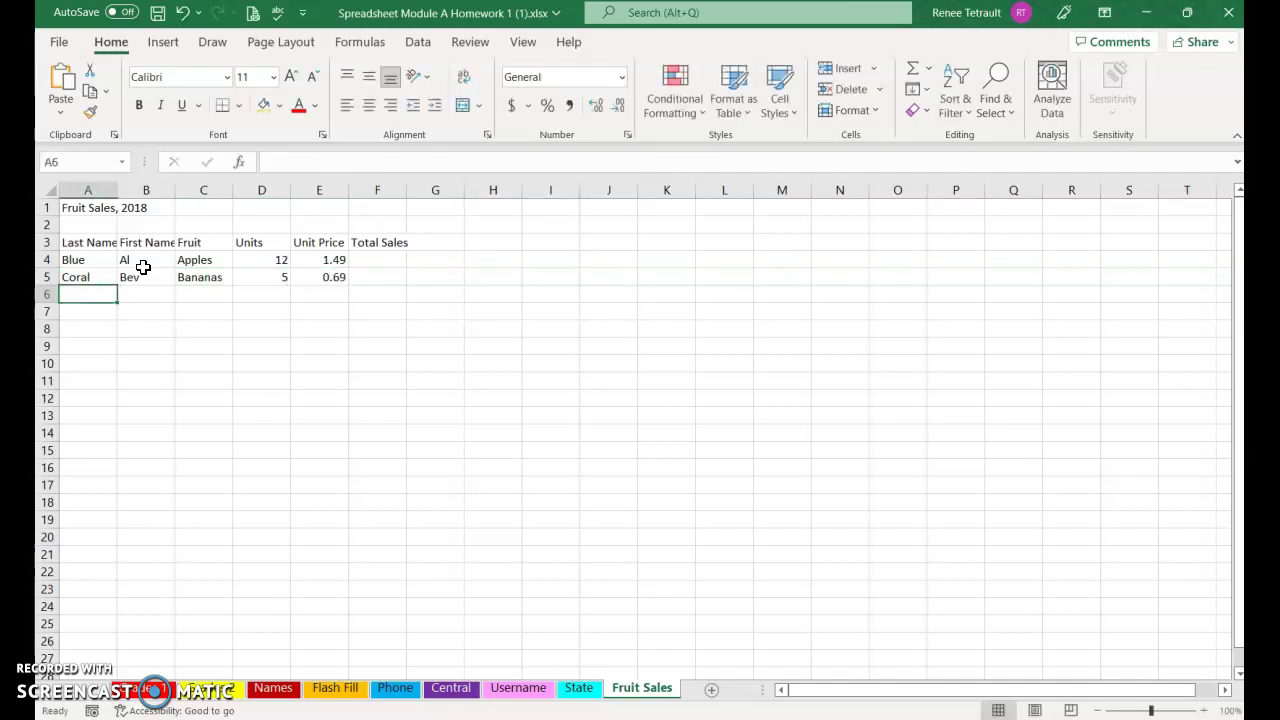
Enter the third sales row: a last and first name, Grapes, 3 units at 1.25
type("Olive")
key("Tab")
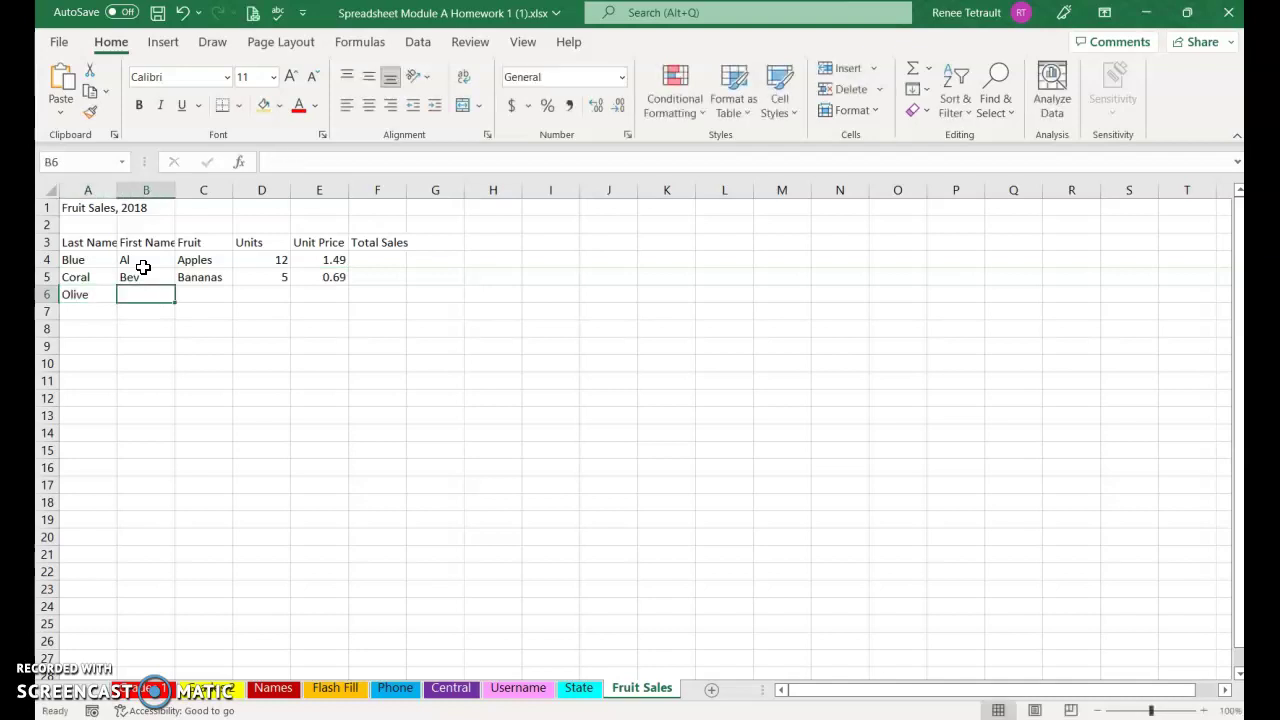
type("Cam")
key("Tab")
type("G")
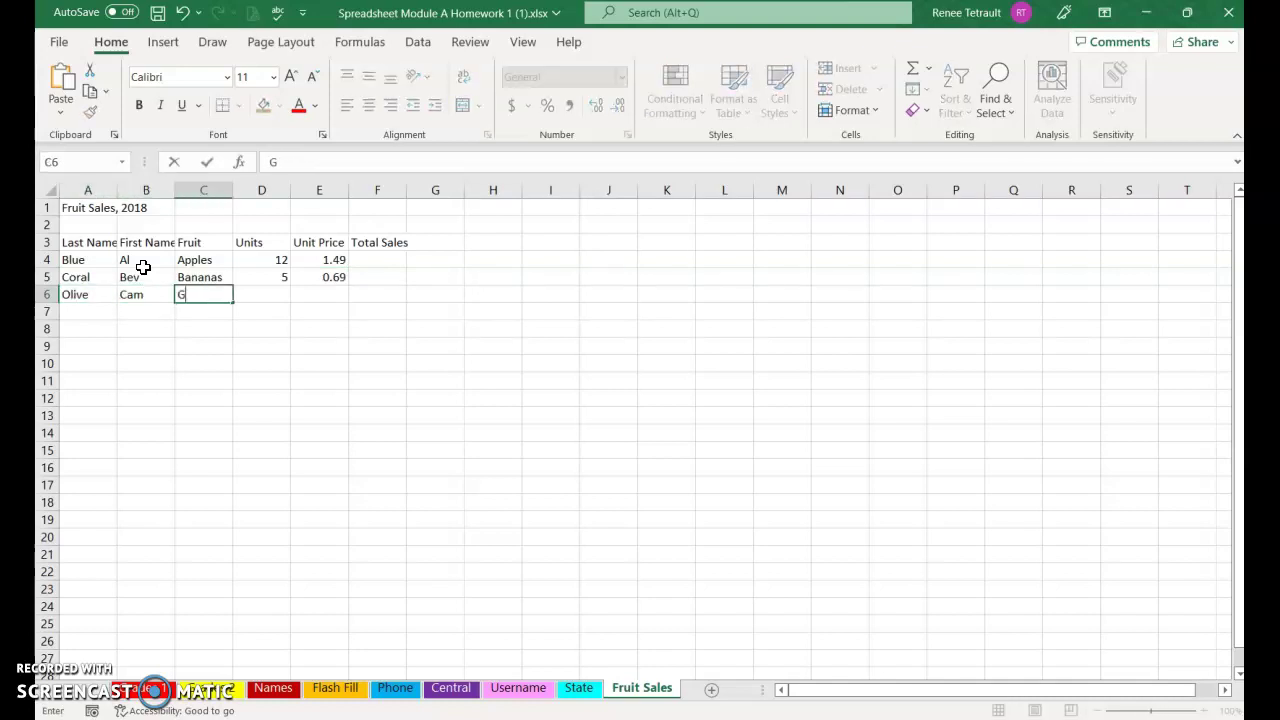
type("rapes")
key("Tab")
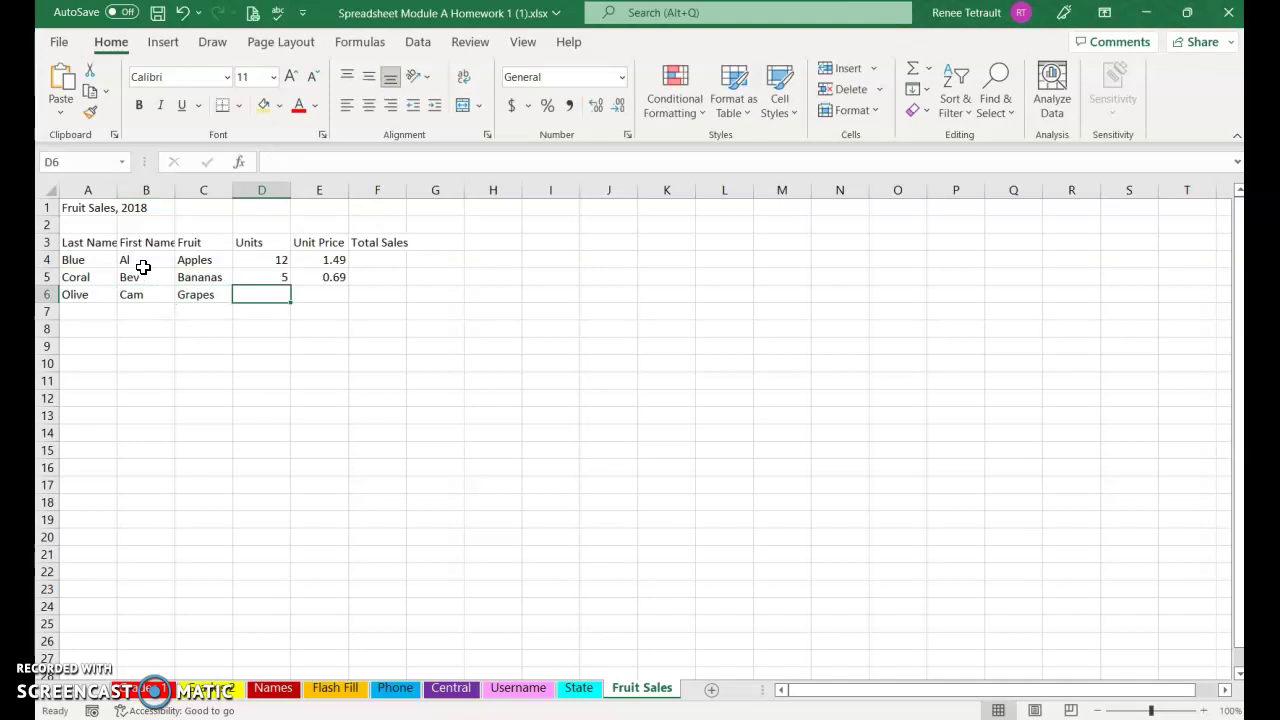
type("3")
key("Tab")
type("1.25")
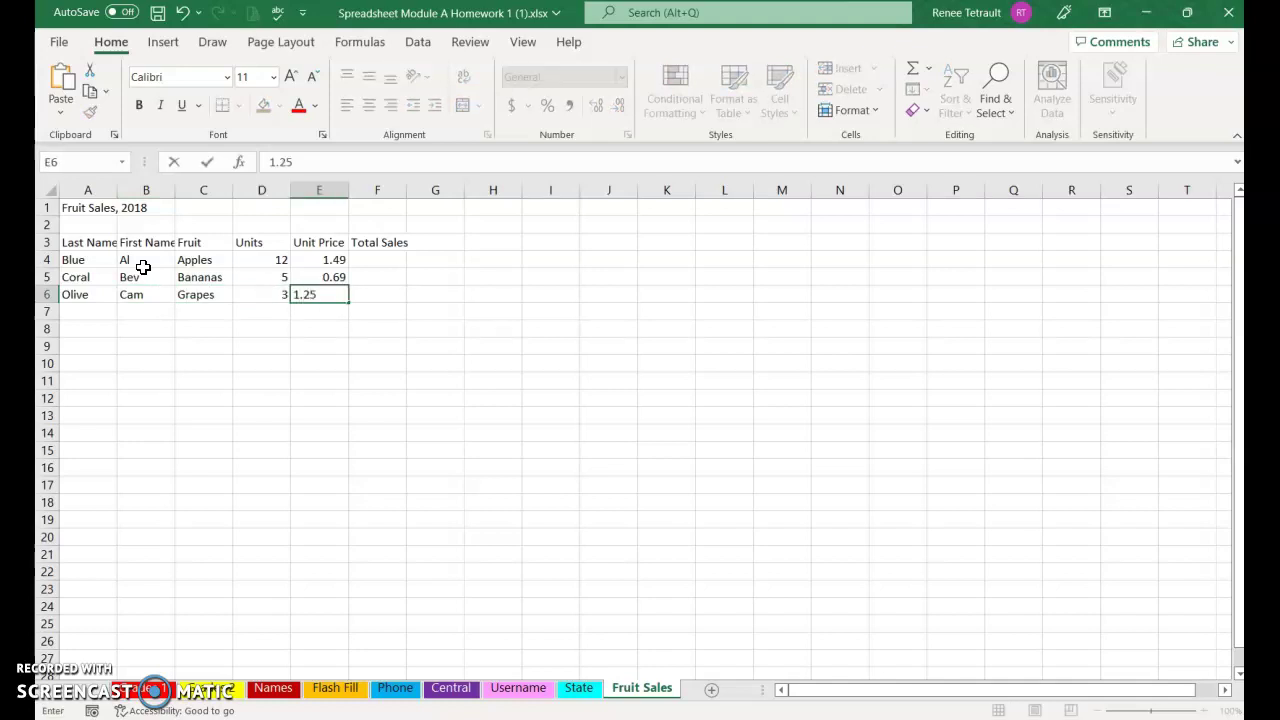
key("Return")
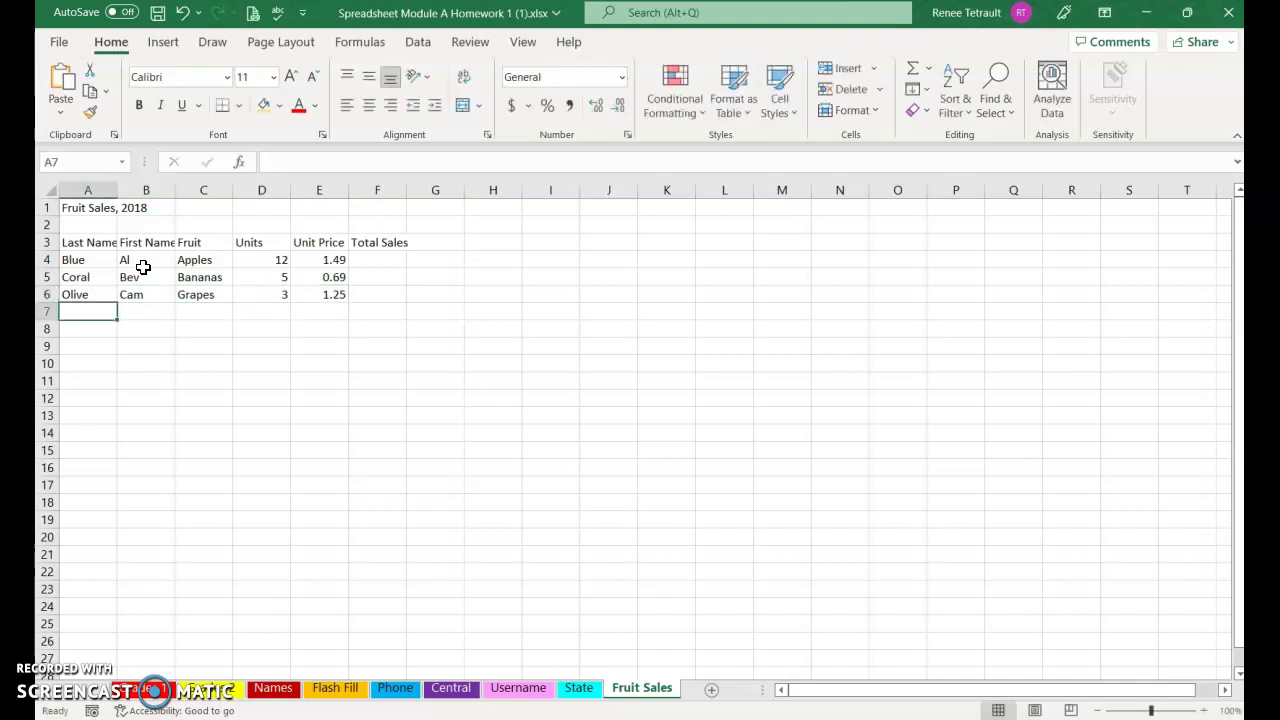
Enter the fourth sales row: a last and first name, Pears, 5 units at 1.79
type("Black")
key("Tab")
type("Bwe")
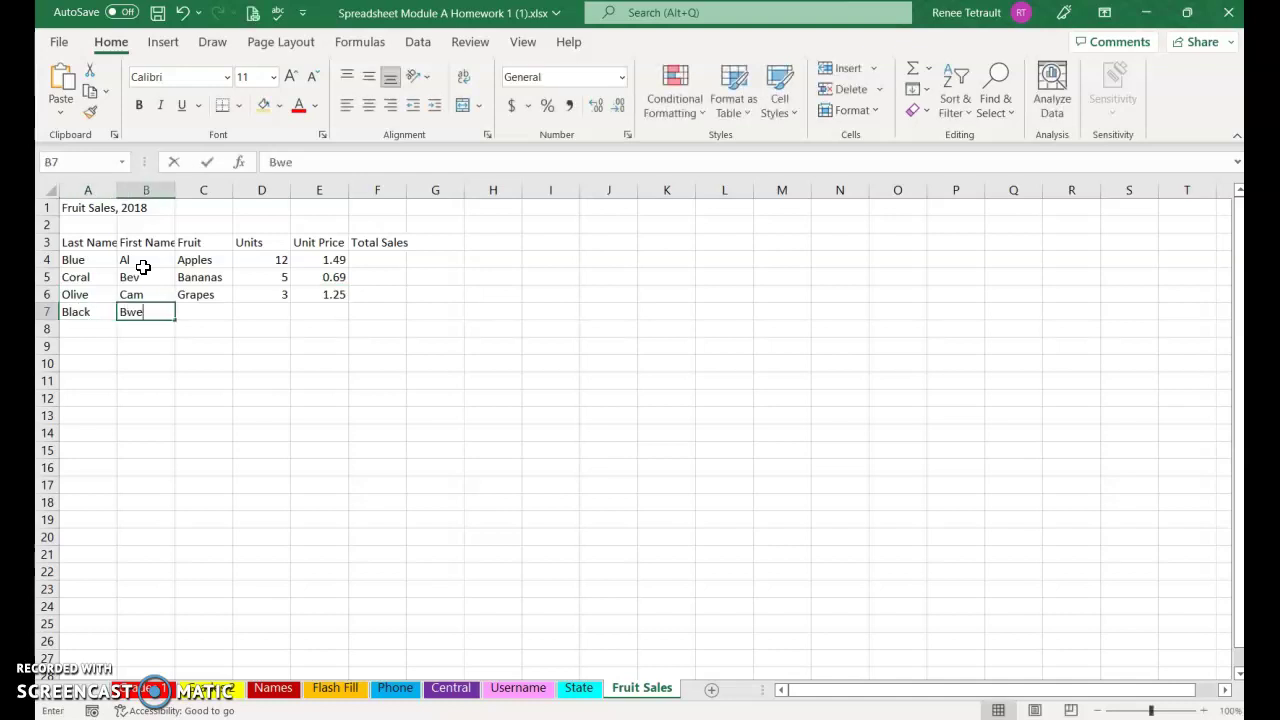
type("n")
key("BackSpace")
key("BackSpace")
key("BackSpace")
type("en")
key("Tab")
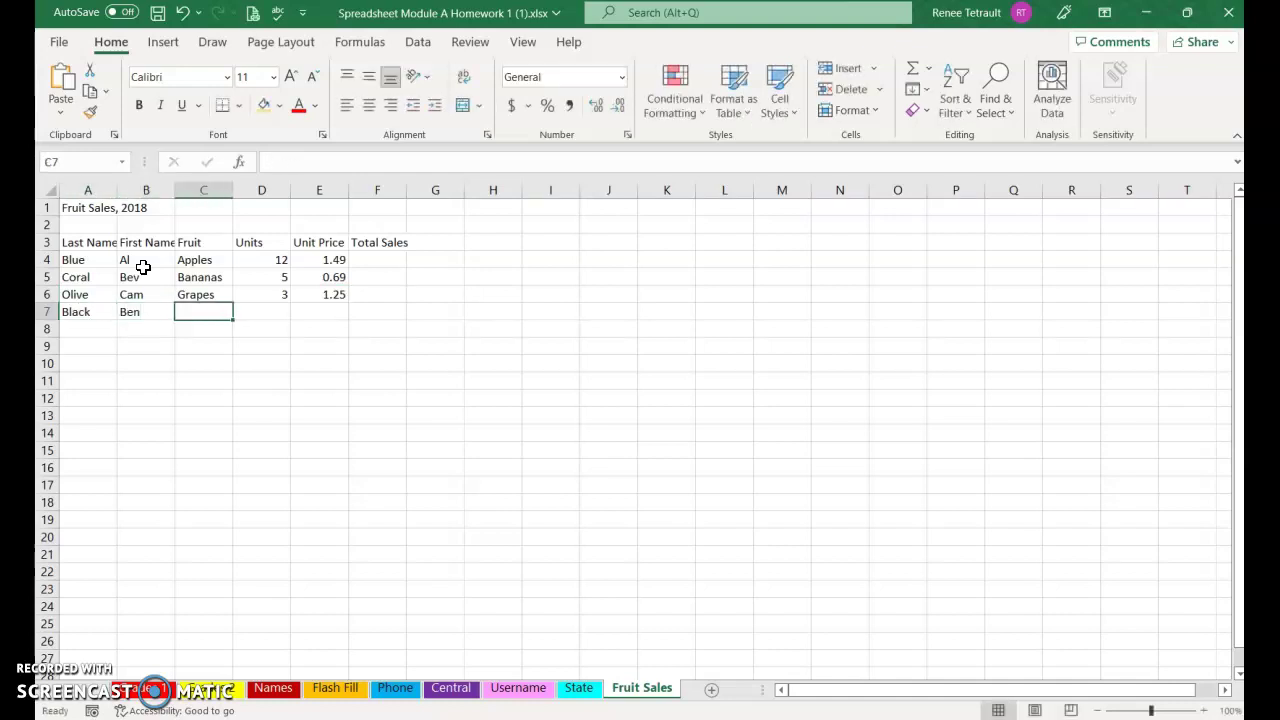
type("Pears")
key("Tab")
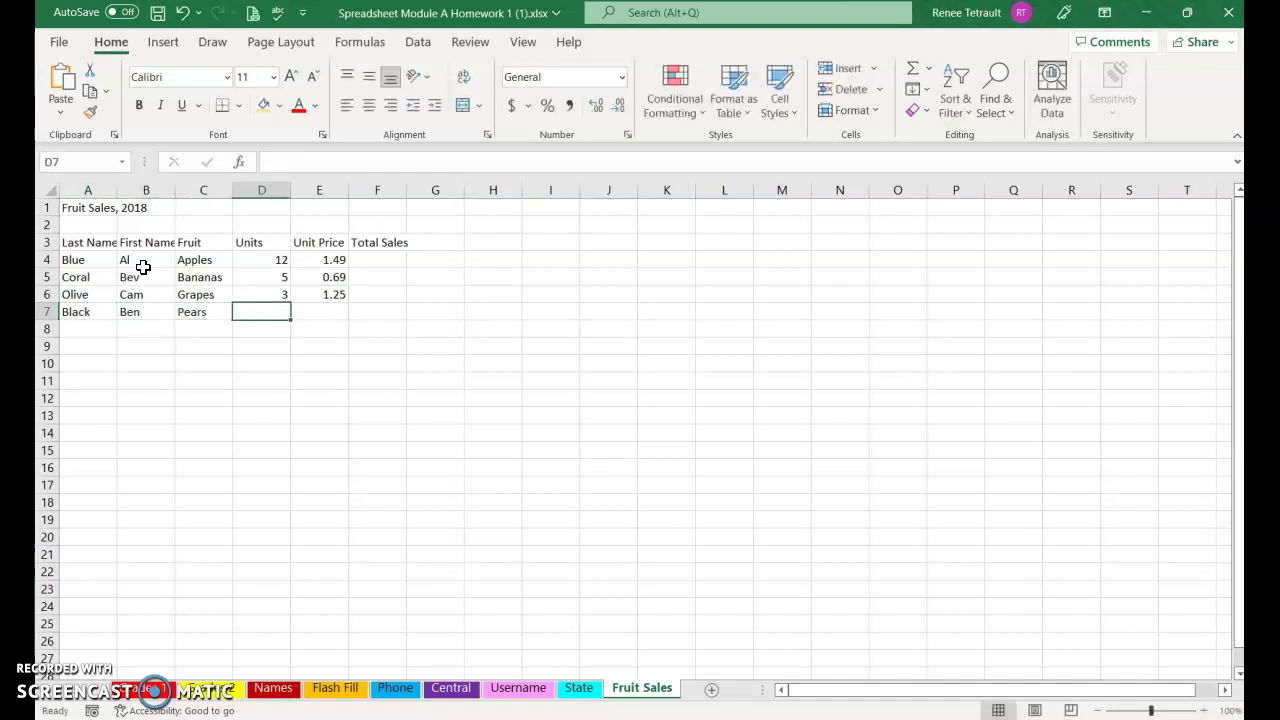
type("5")
key("Tab")
type("1.79")
key("Return")
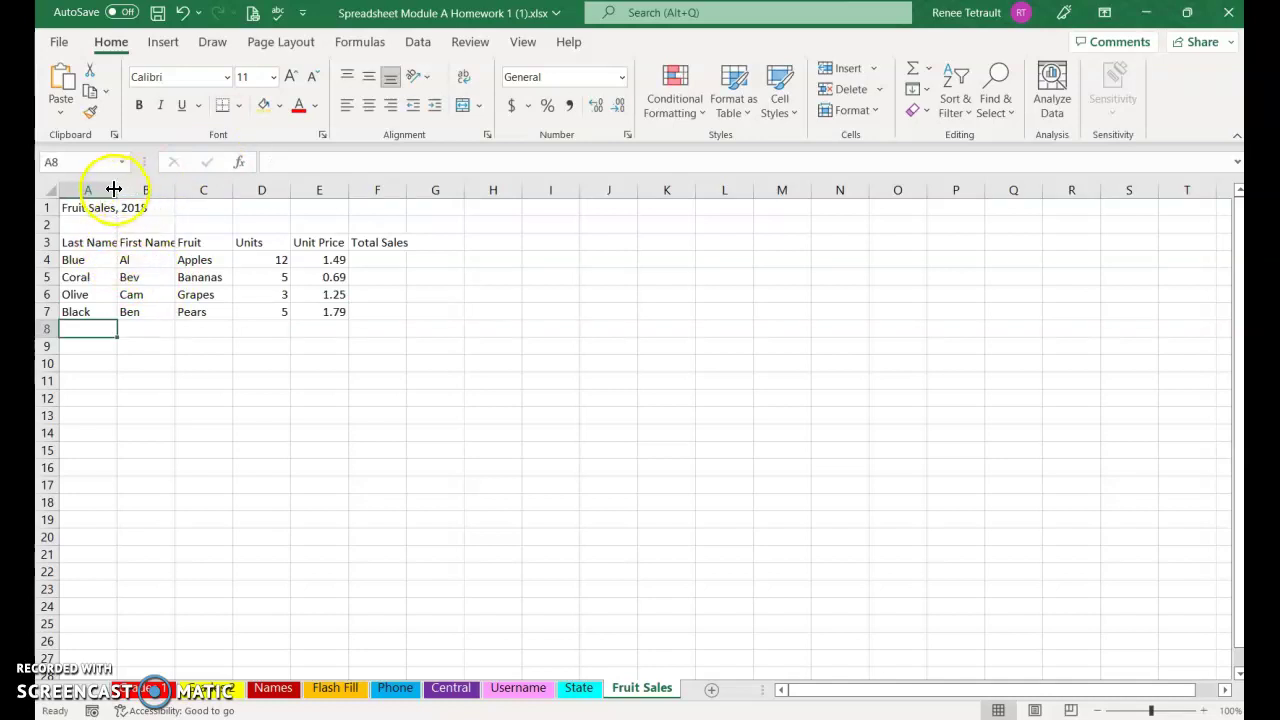
Widen column A for Last Name and AutoFit columns B and F to their headings
left_click_drag(116, 189, 129, 189)
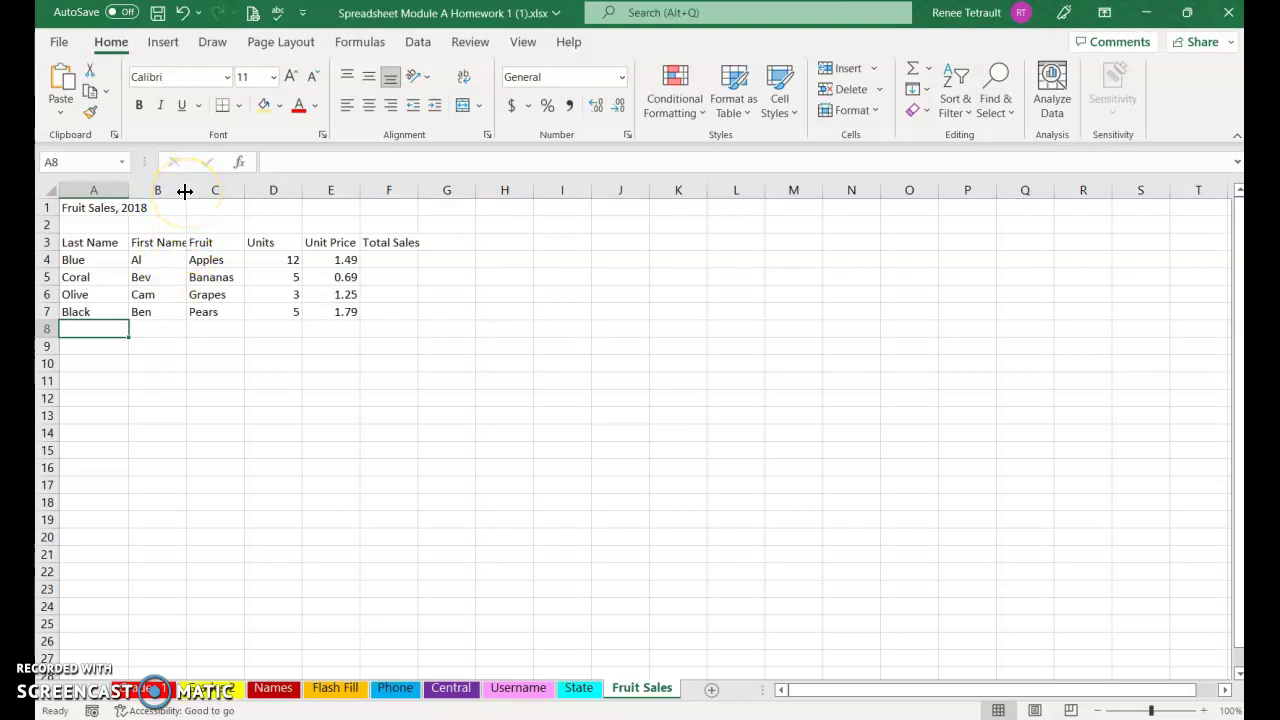
double_click(185, 191)
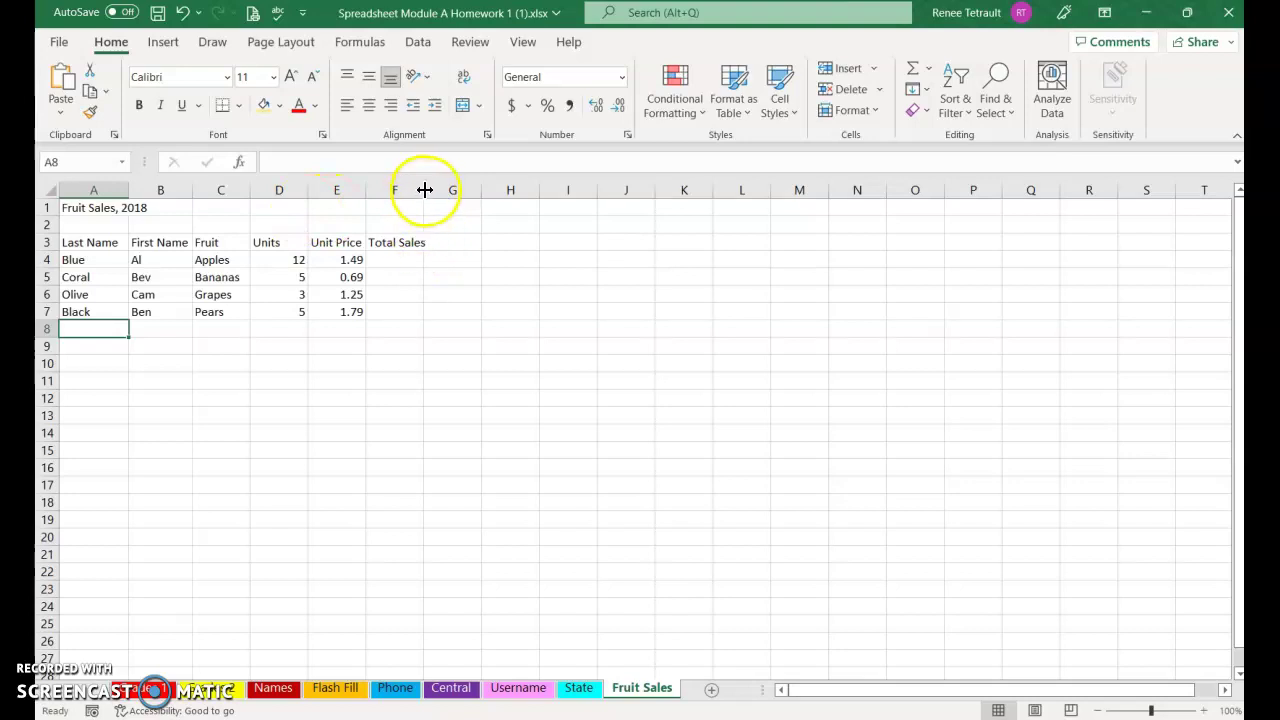
double_click(424, 191)
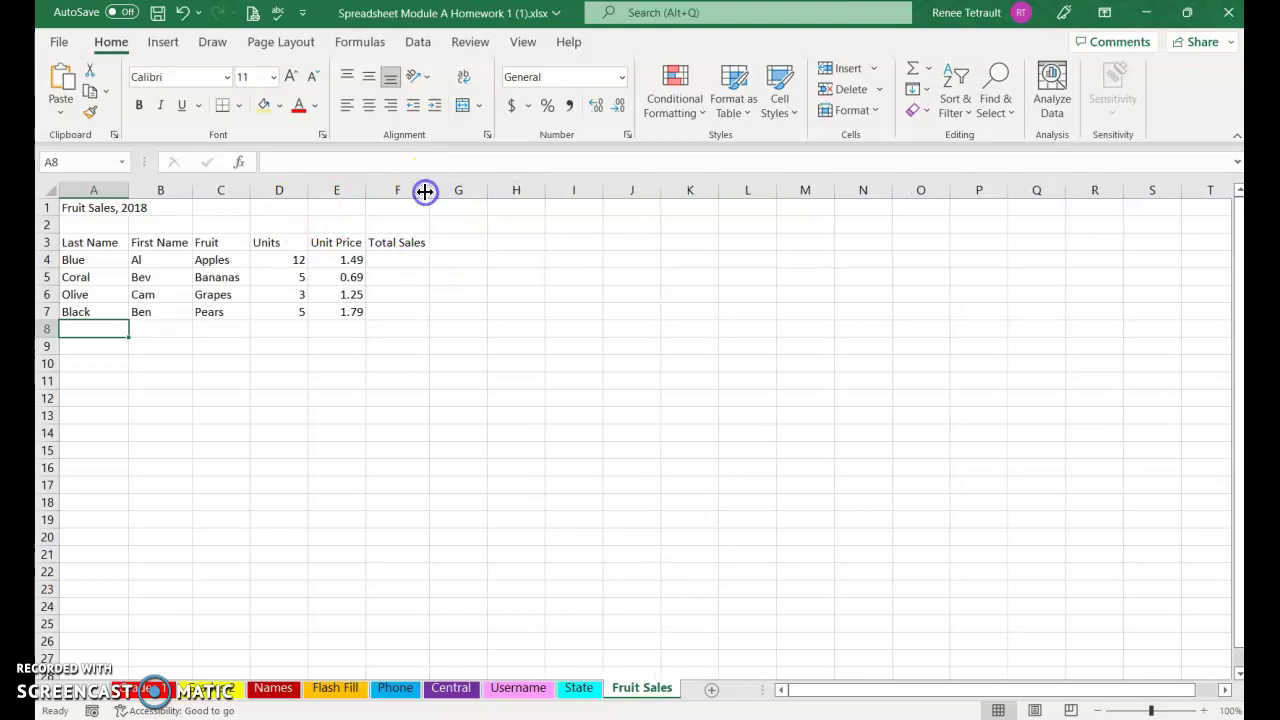
Select and inspect the title cell A1 and its neighbouring cells, then the Last Name heading
left_click(87, 208)
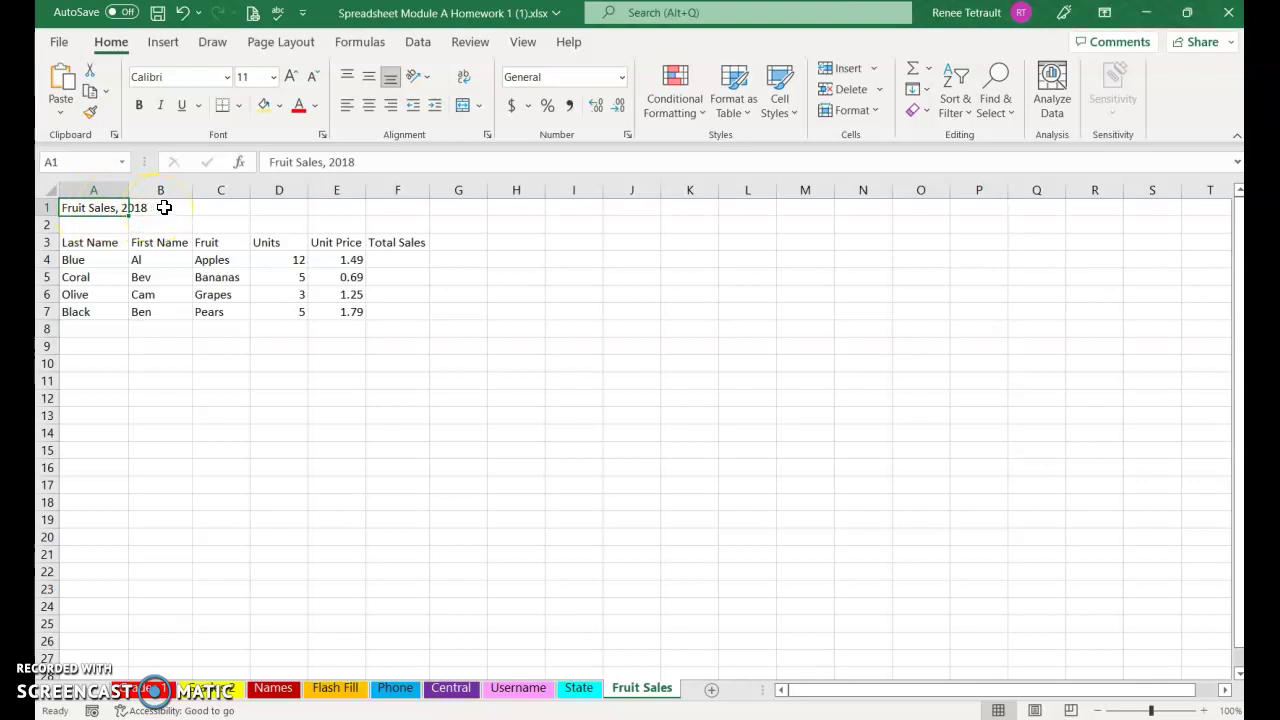
left_click(164, 207)
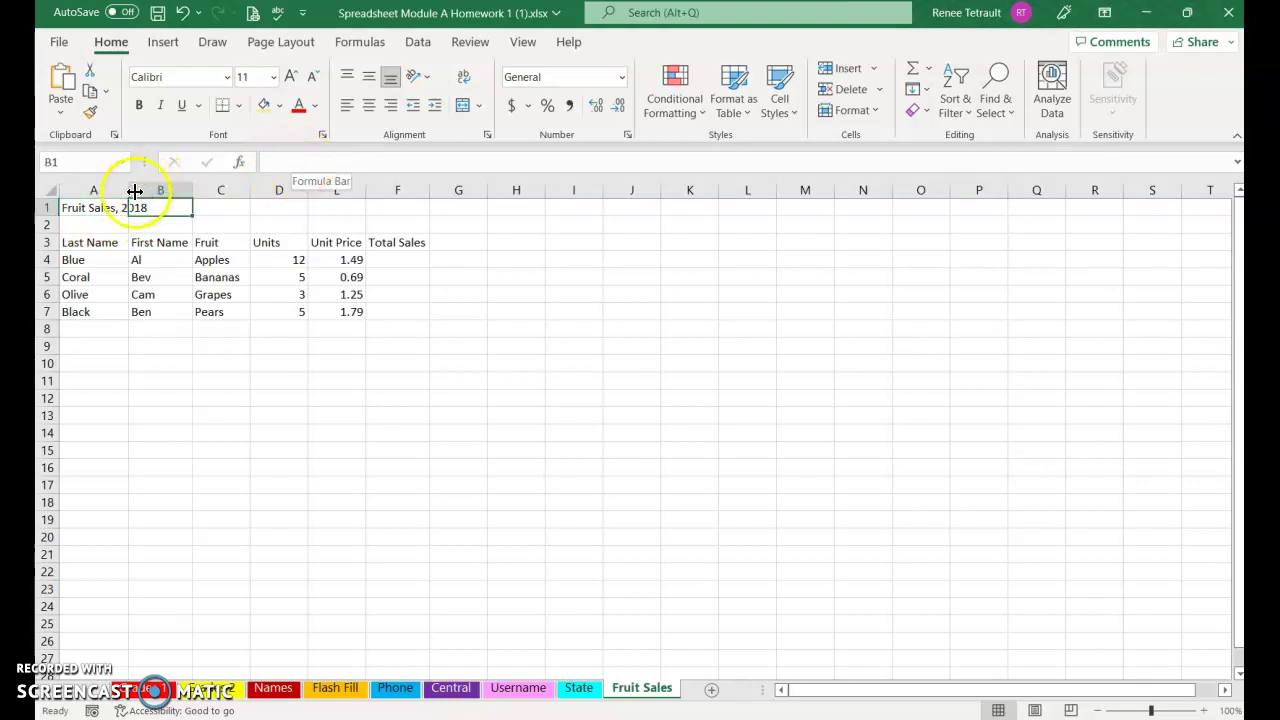
left_click(103, 210)
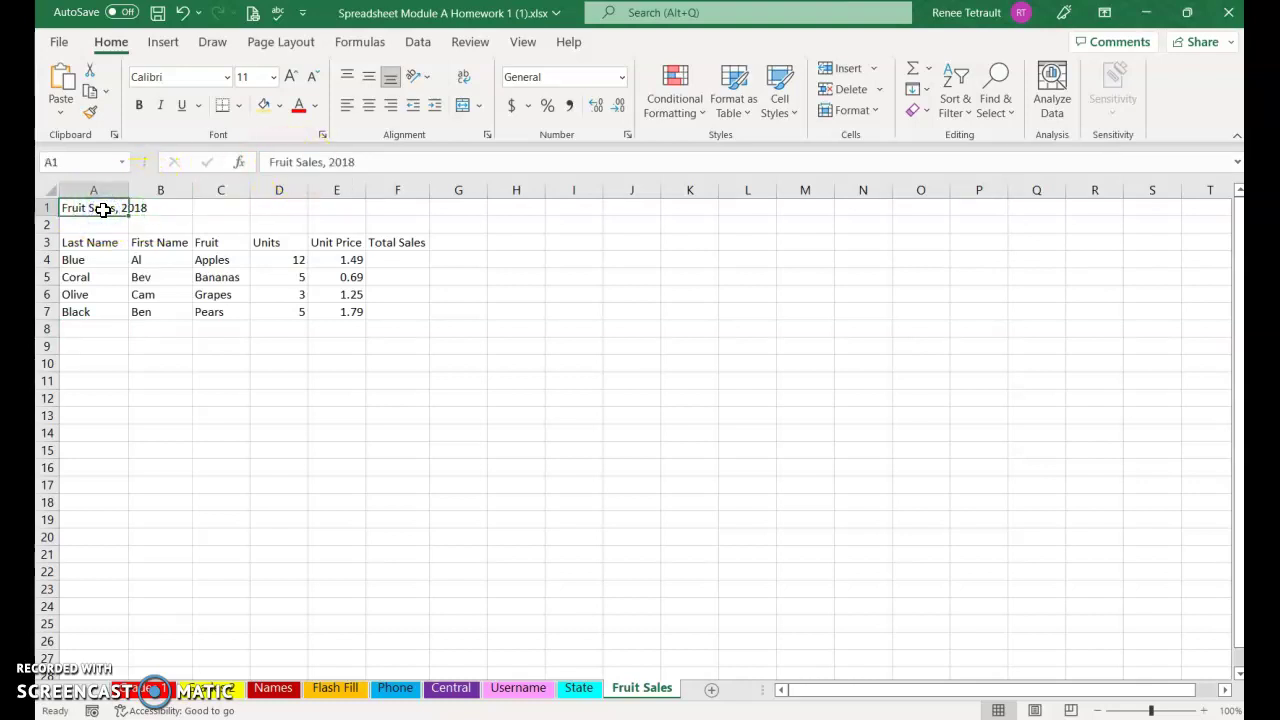
left_click(106, 210)
left_click(101, 207)
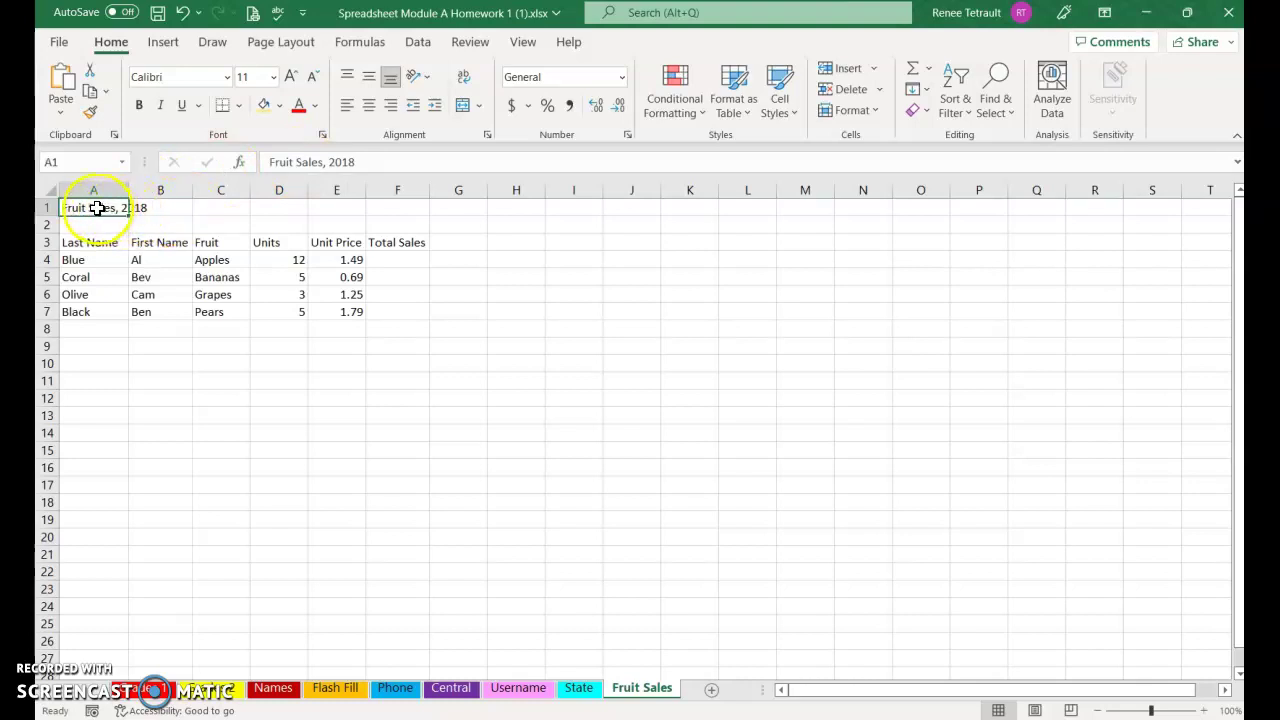
left_click(97, 208)
left_click_drag(97, 208, 126, 206)
left_click(93, 237)
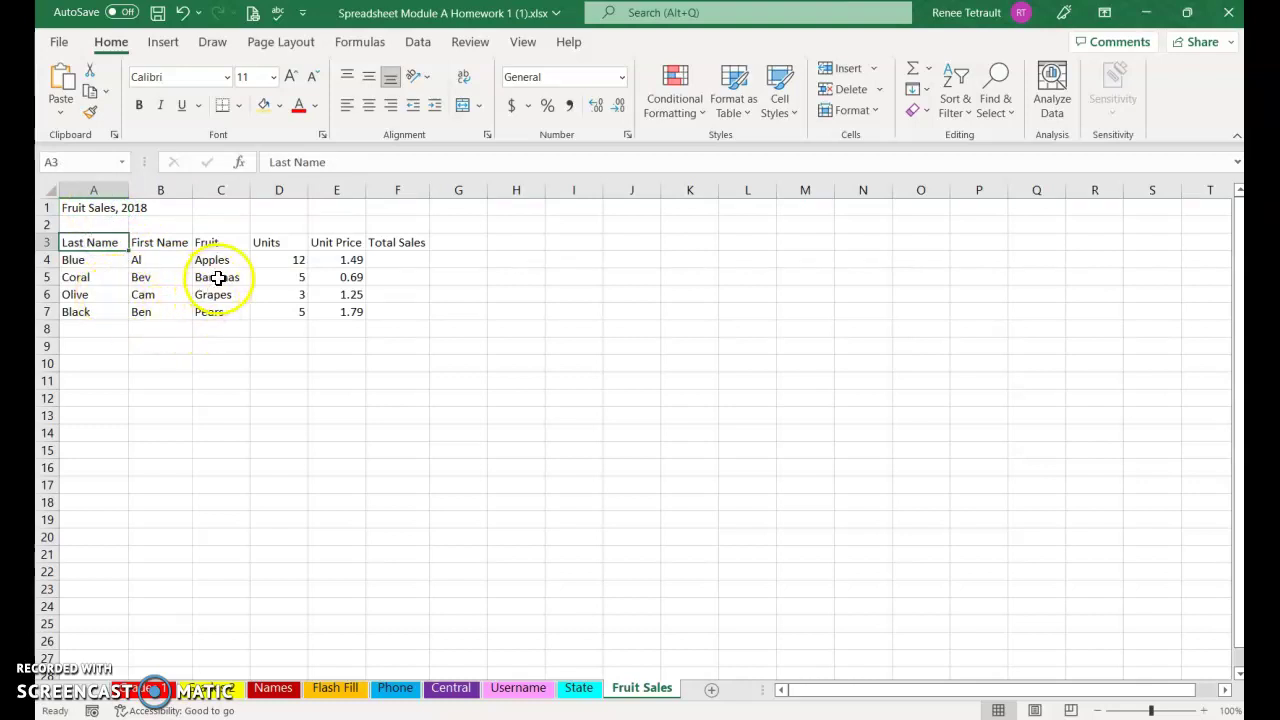
left_click(389, 258)
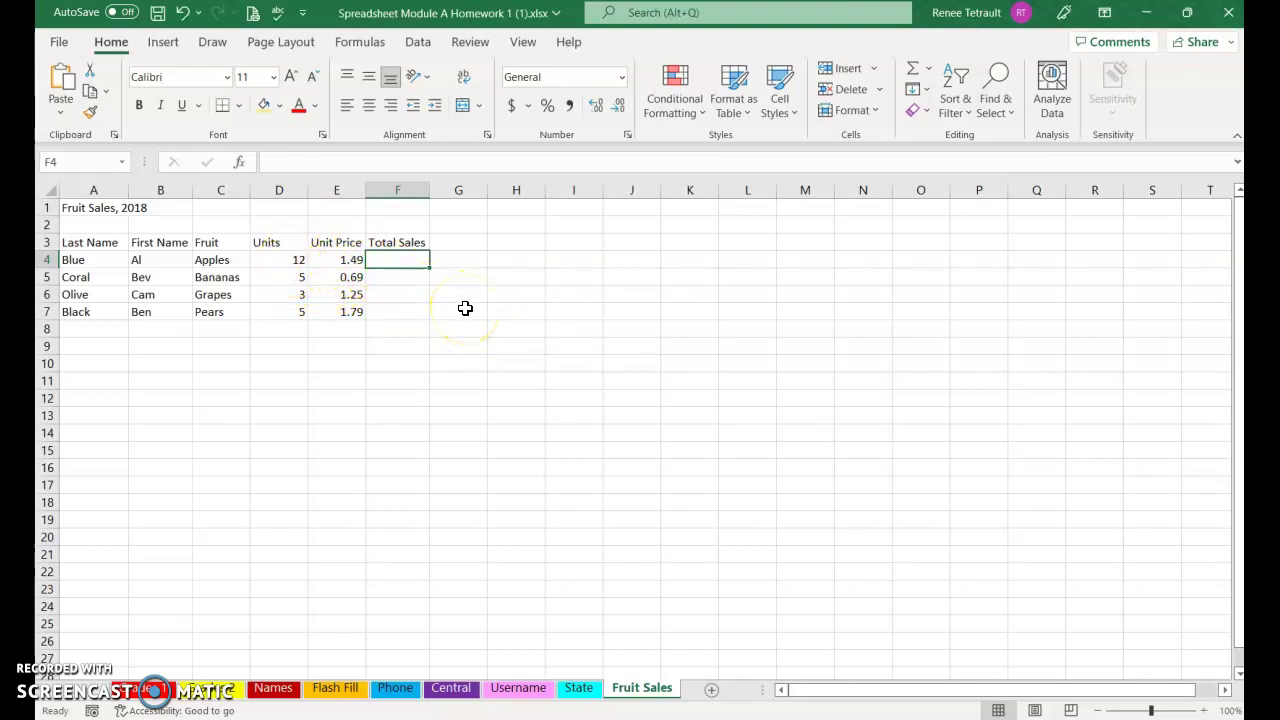
Enter =D4*E4 in F4 and fill it down to F7, giving 17.88, 3.45, 3.75, 8.95
type("=")
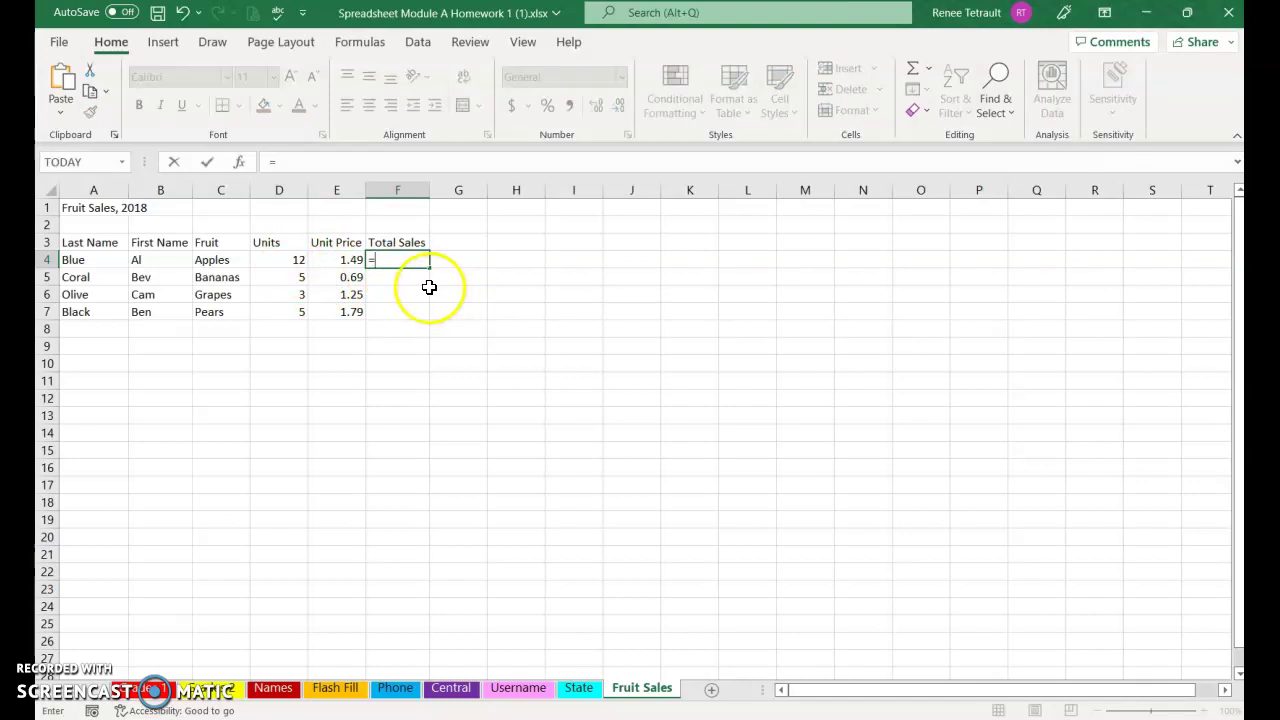
left_click(300, 257)
type("*")
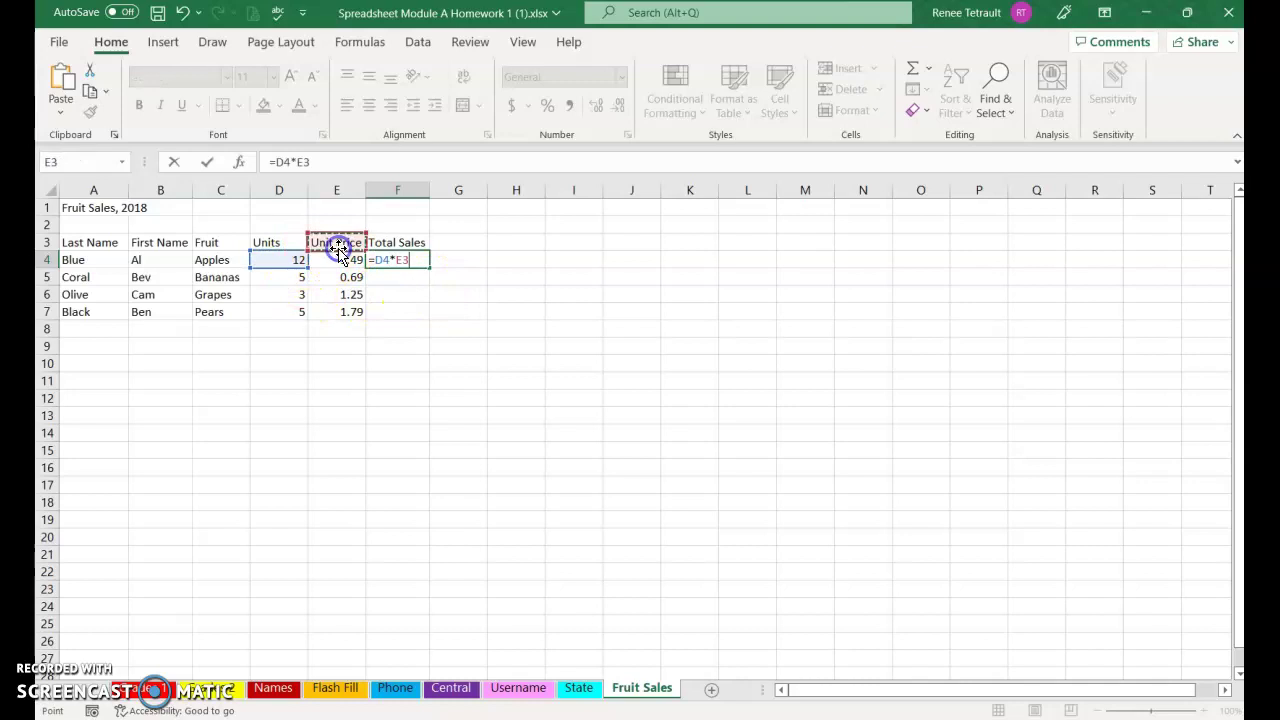
left_click(340, 259)
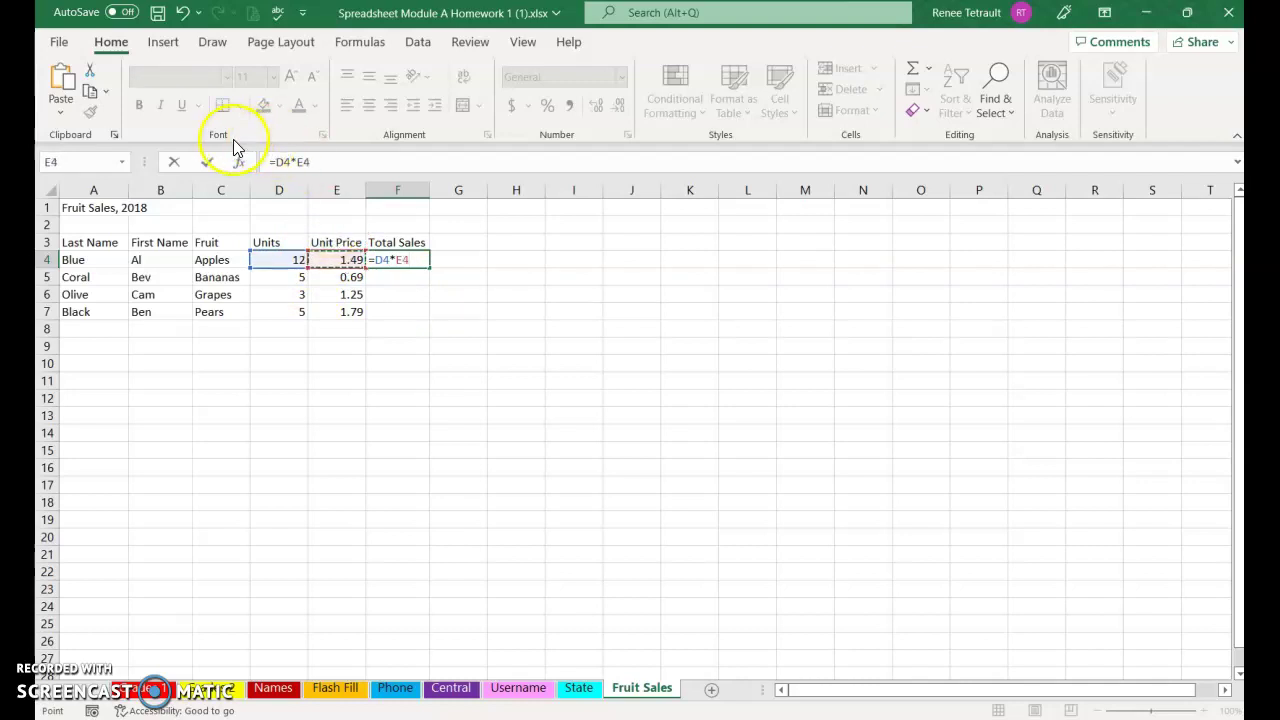
left_click(206, 161)
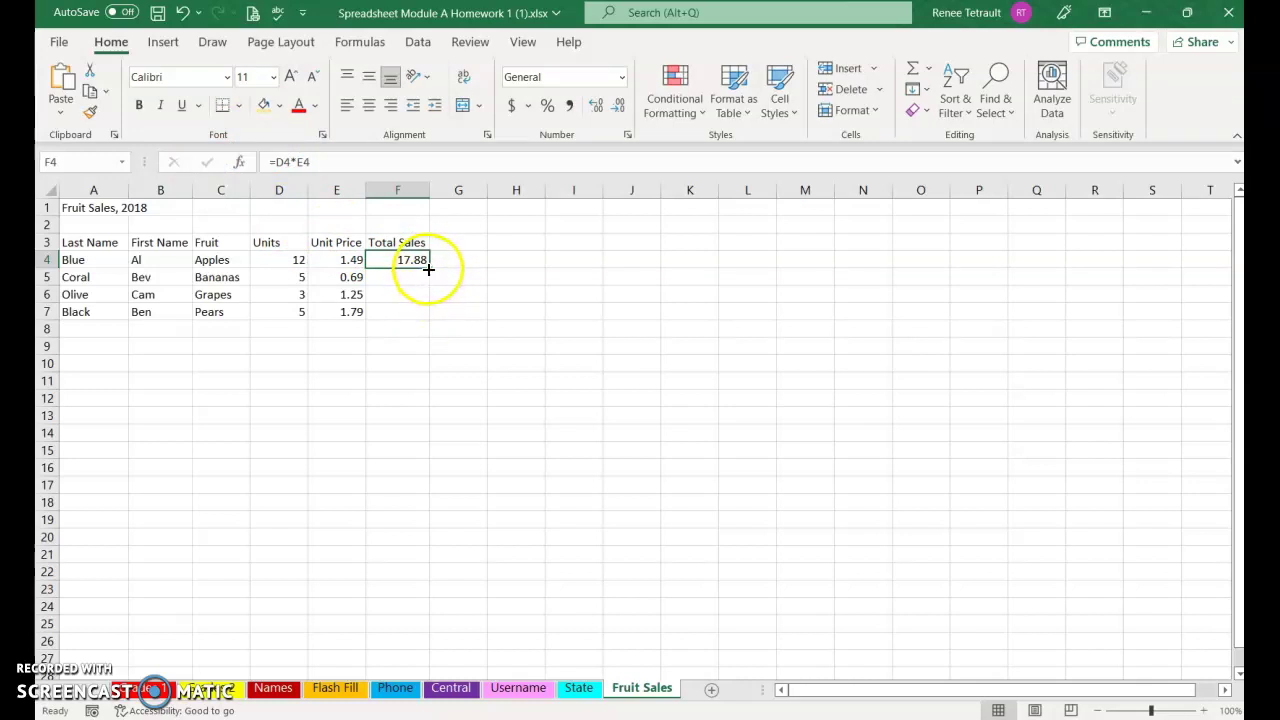
left_click_drag(428, 269, 428, 318)
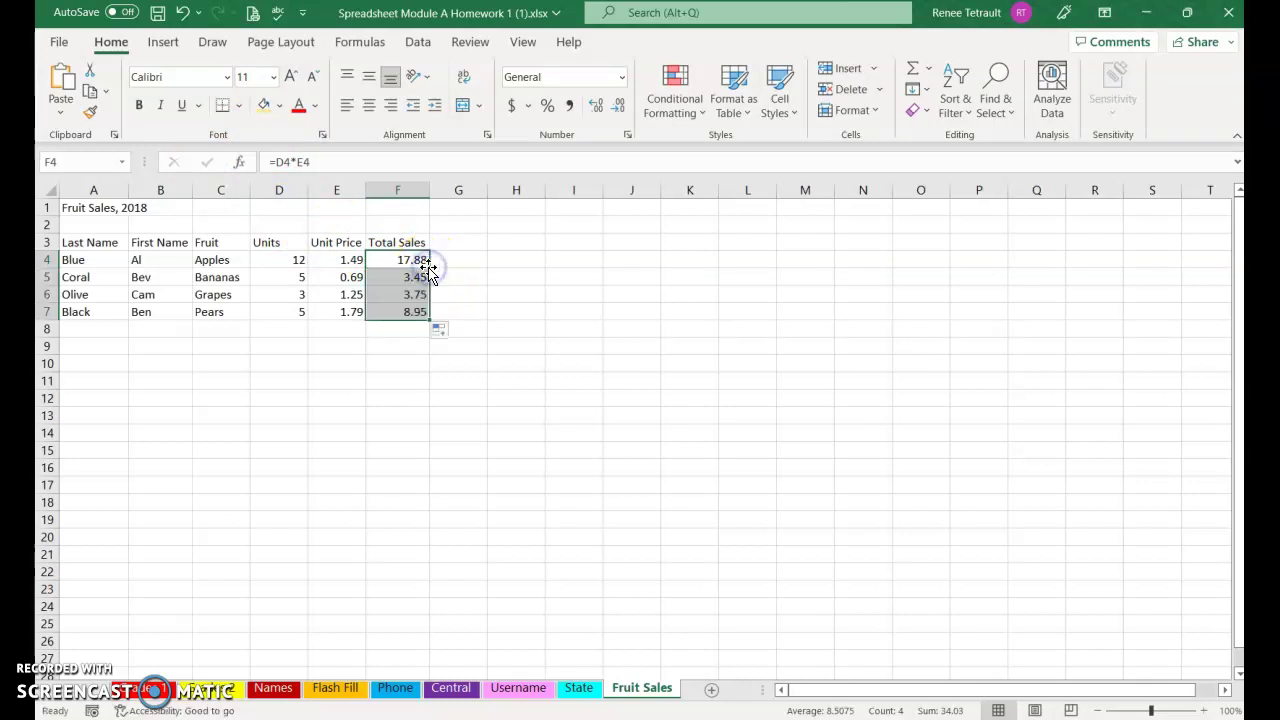
left_click(392, 333)
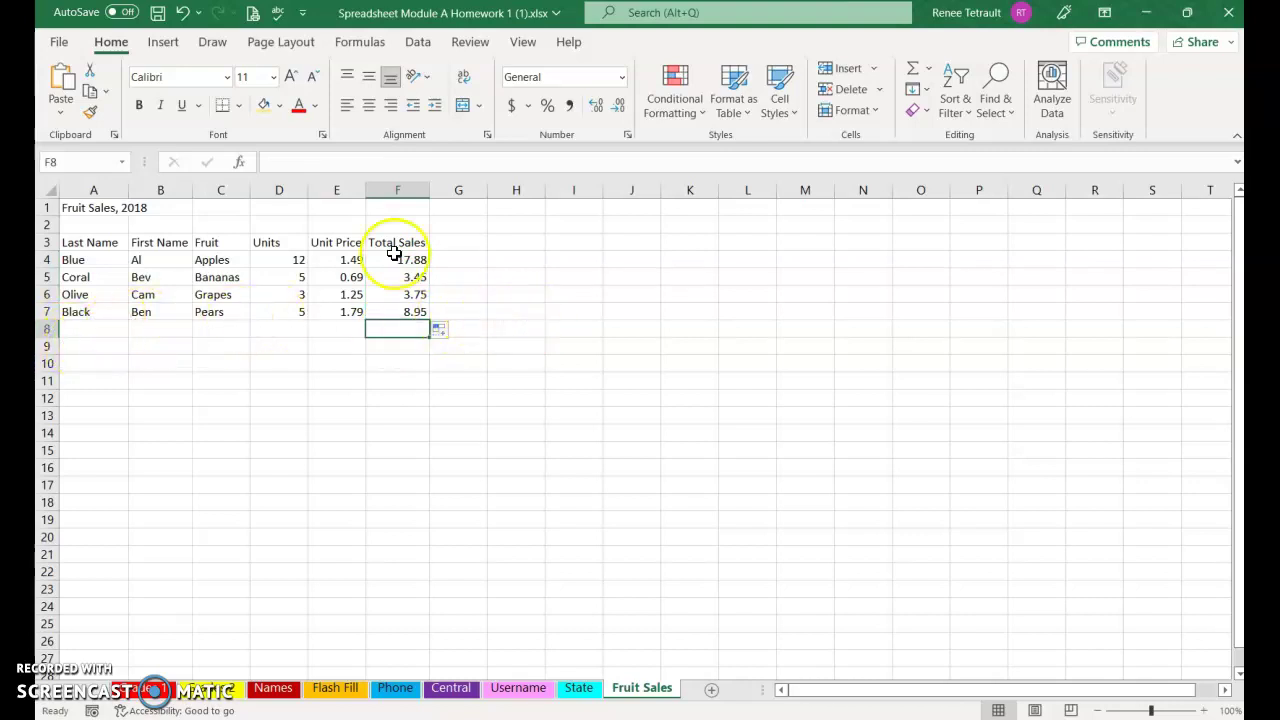
AutoSum Total Sales into F8 (34.03) and Units into D8 (25)
left_click(908, 76)
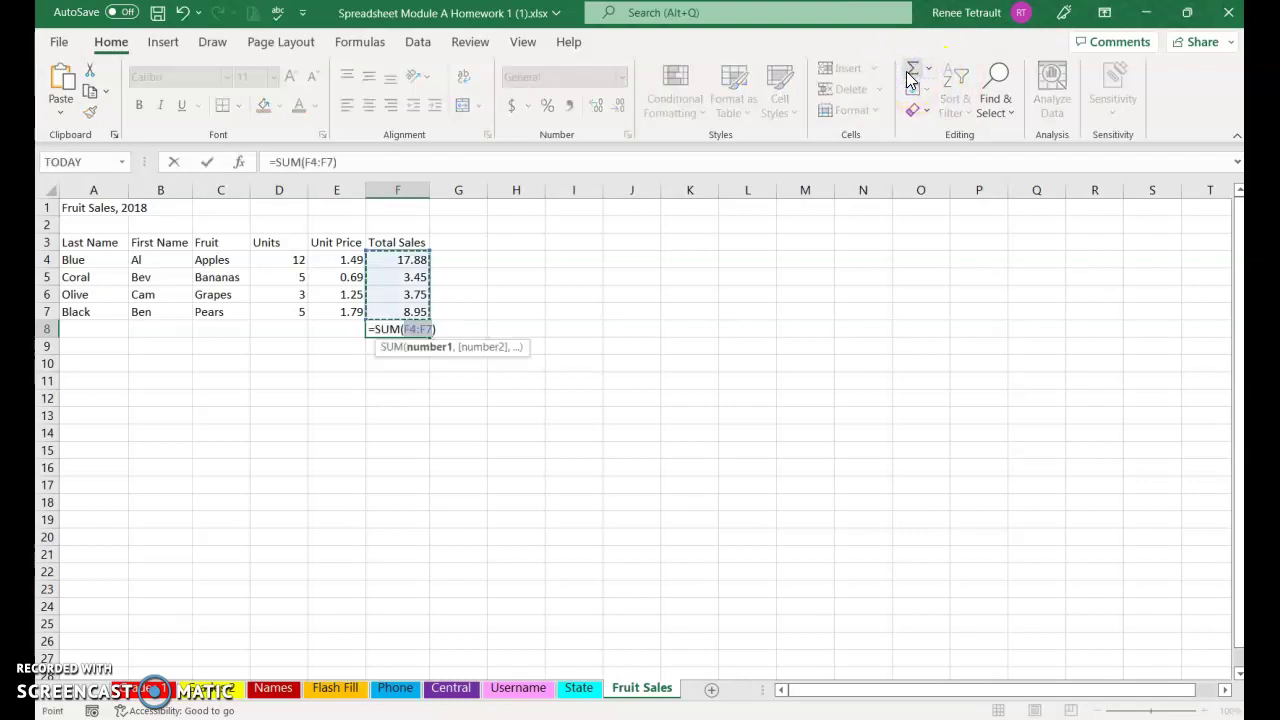
key("Return")
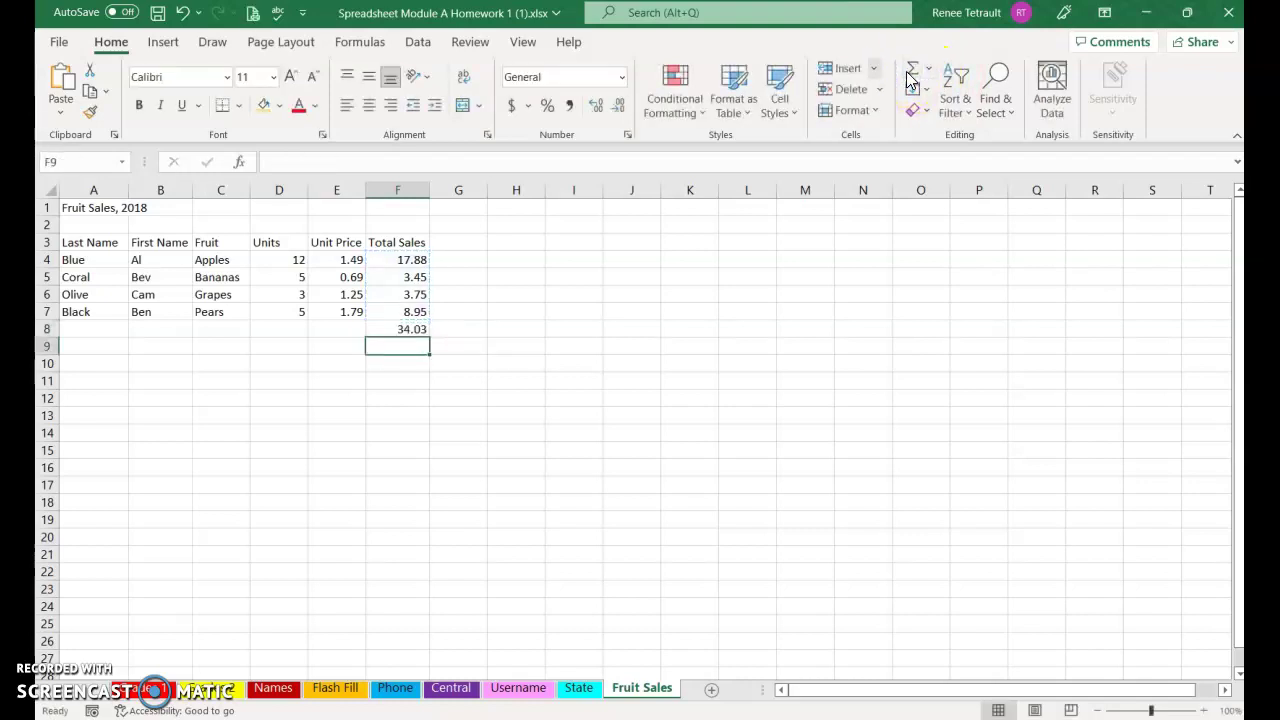
left_click(291, 327)
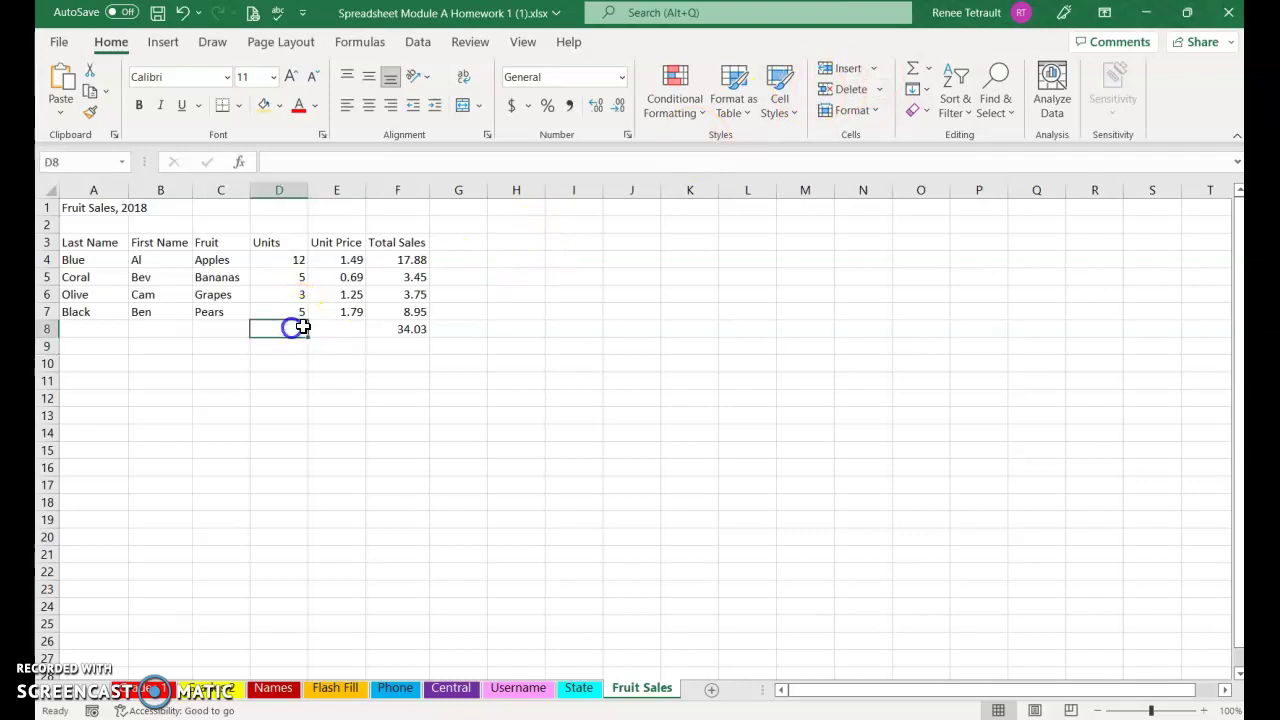
left_click(911, 68)
key("Return")
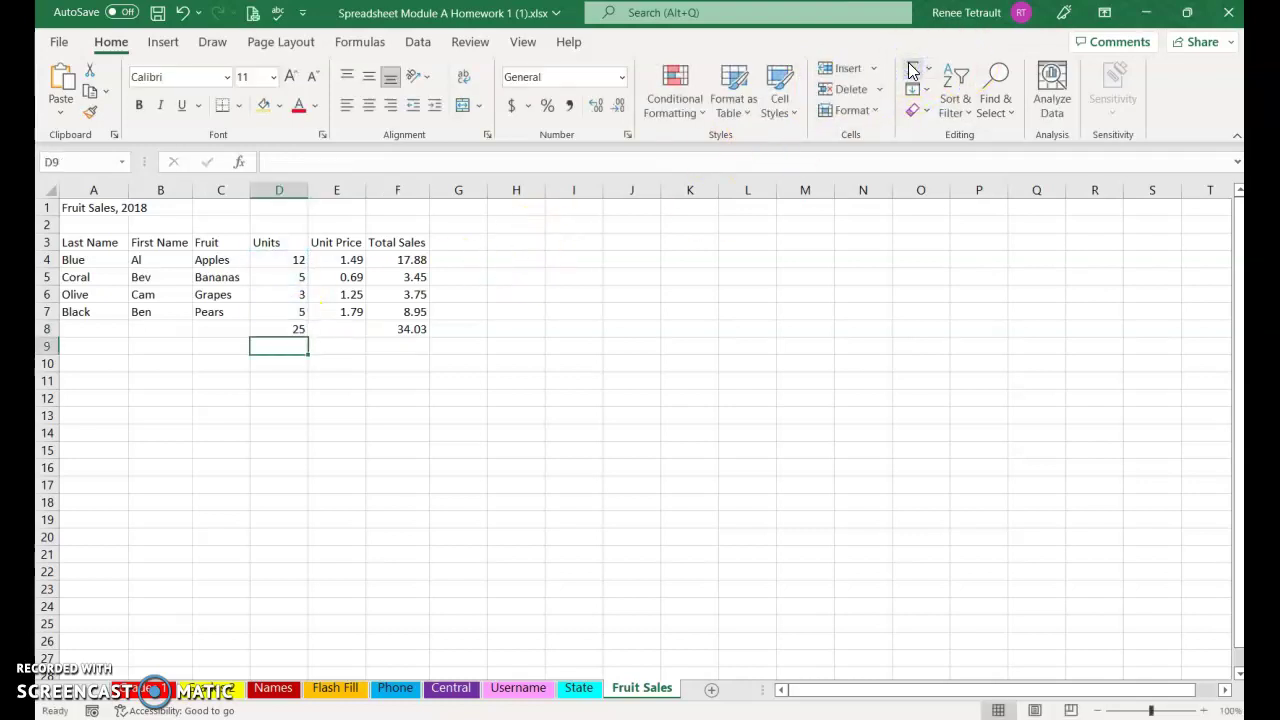
Label cell A8 as 'Totals'
left_click(94, 334)
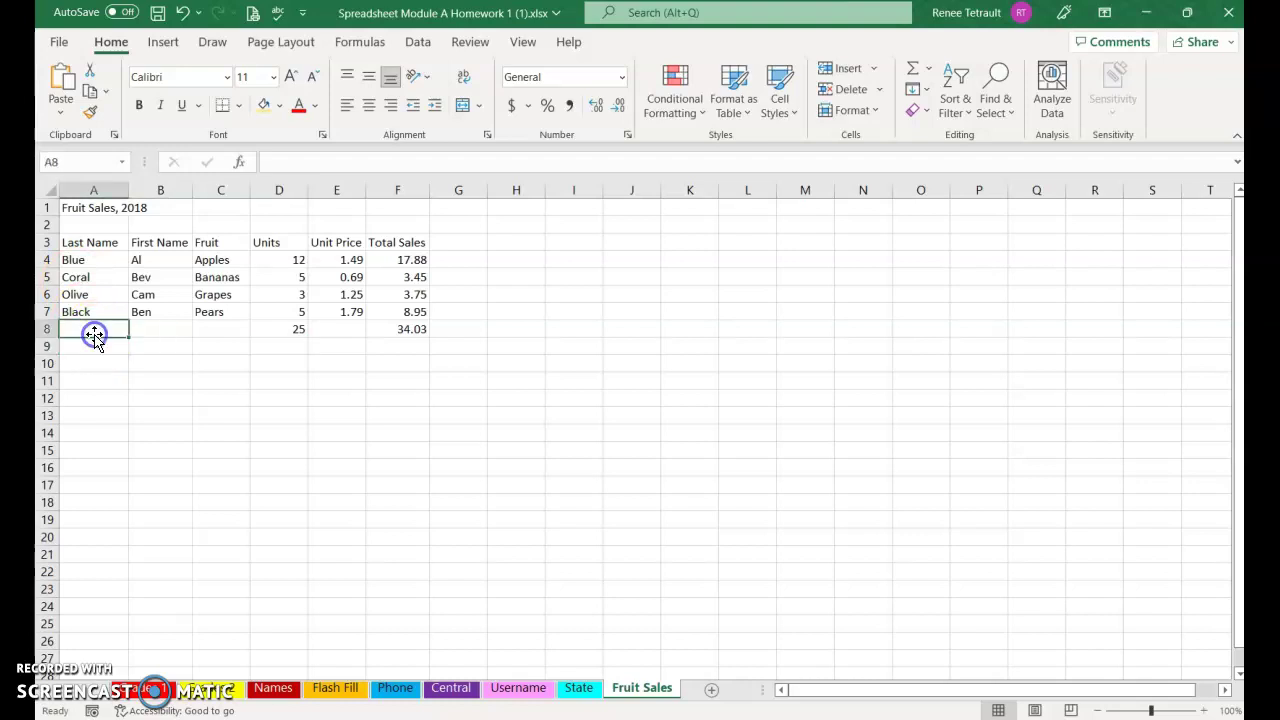
type("Totals")
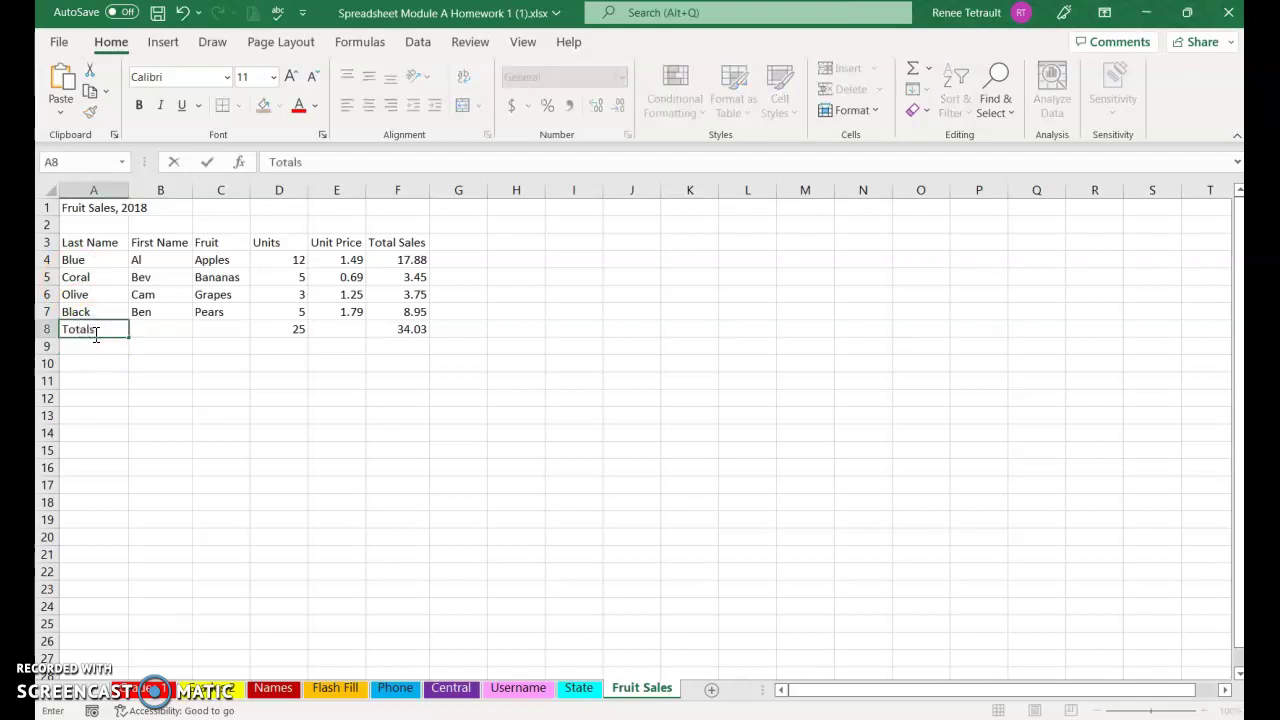
key("Return")
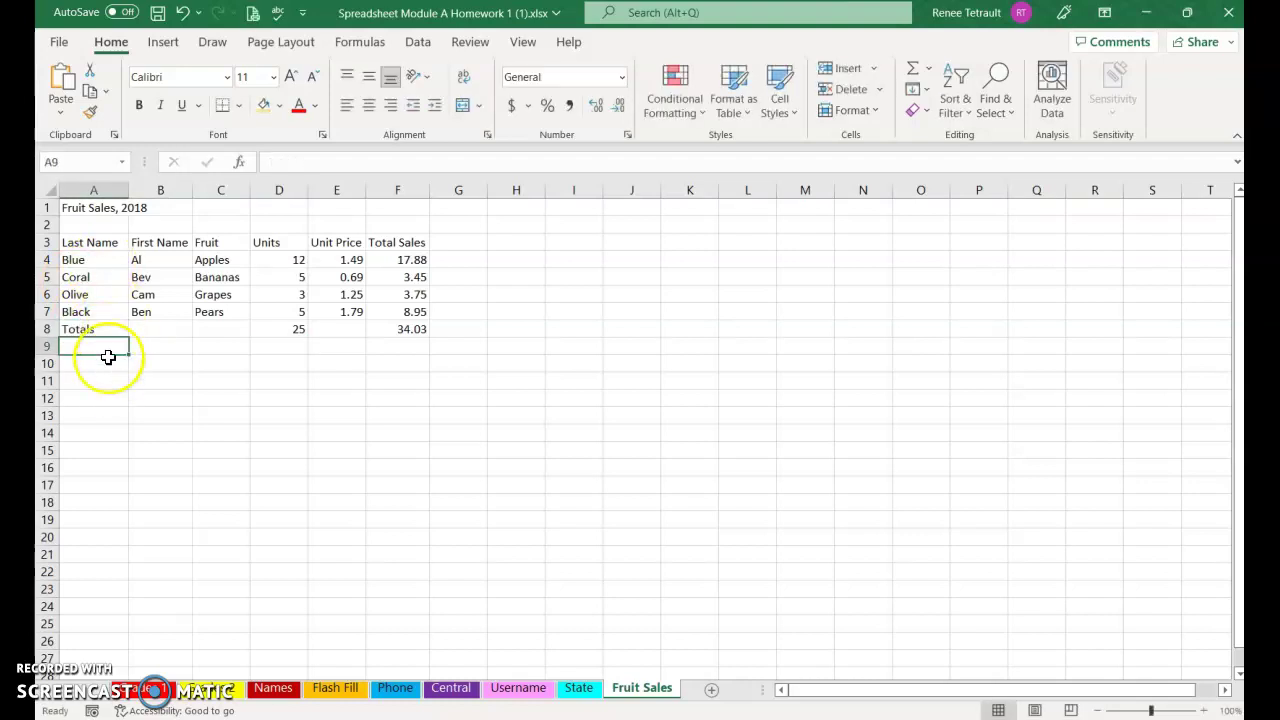
Apply the Total cell style to the totals row A8:F8
left_click_drag(109, 329, 385, 329)
left_click(776, 92)
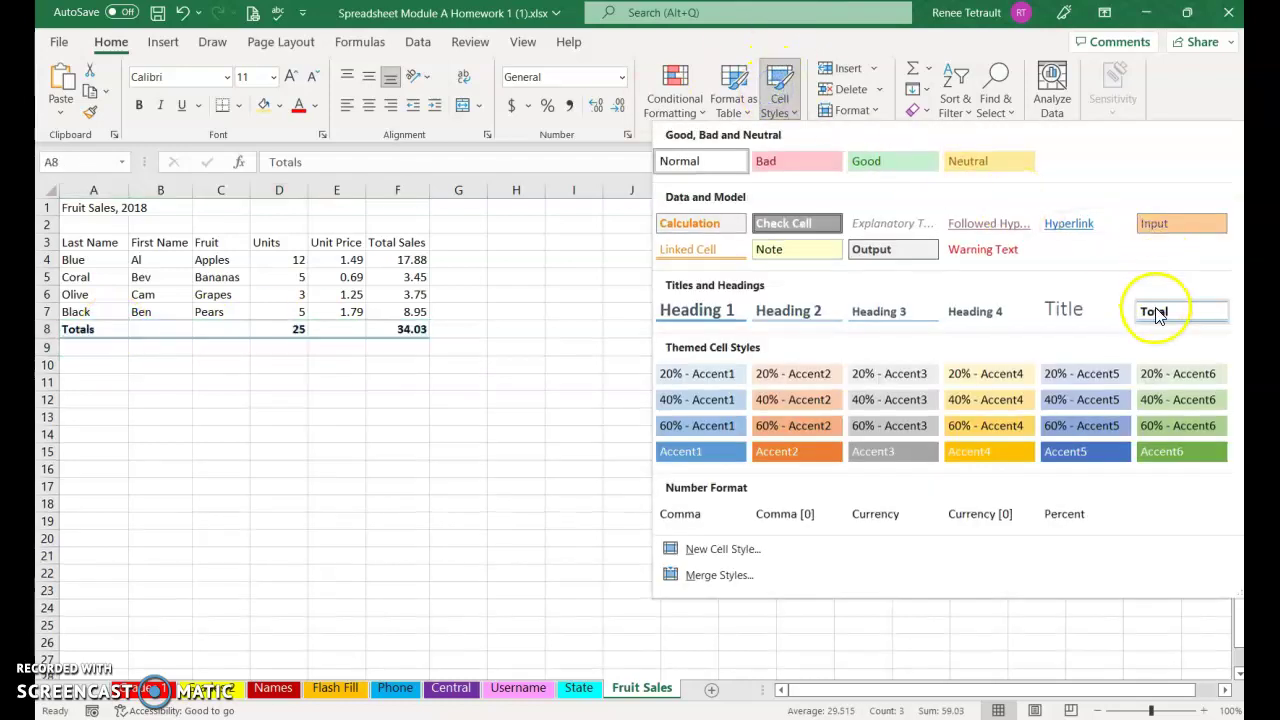
left_click(1155, 310)
Give headings A3:F3 the green Accent6 style, centered and bold
left_click_drag(100, 243, 381, 240)
left_click(776, 100)
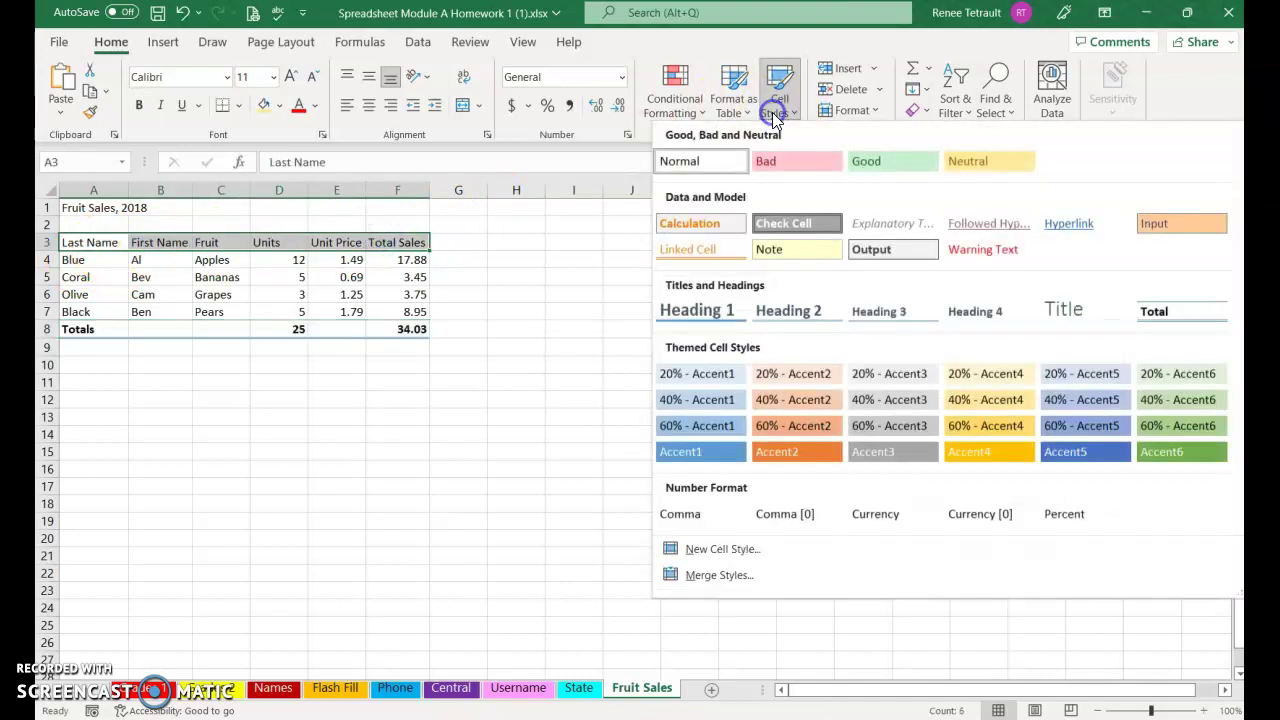
left_click(1155, 458)
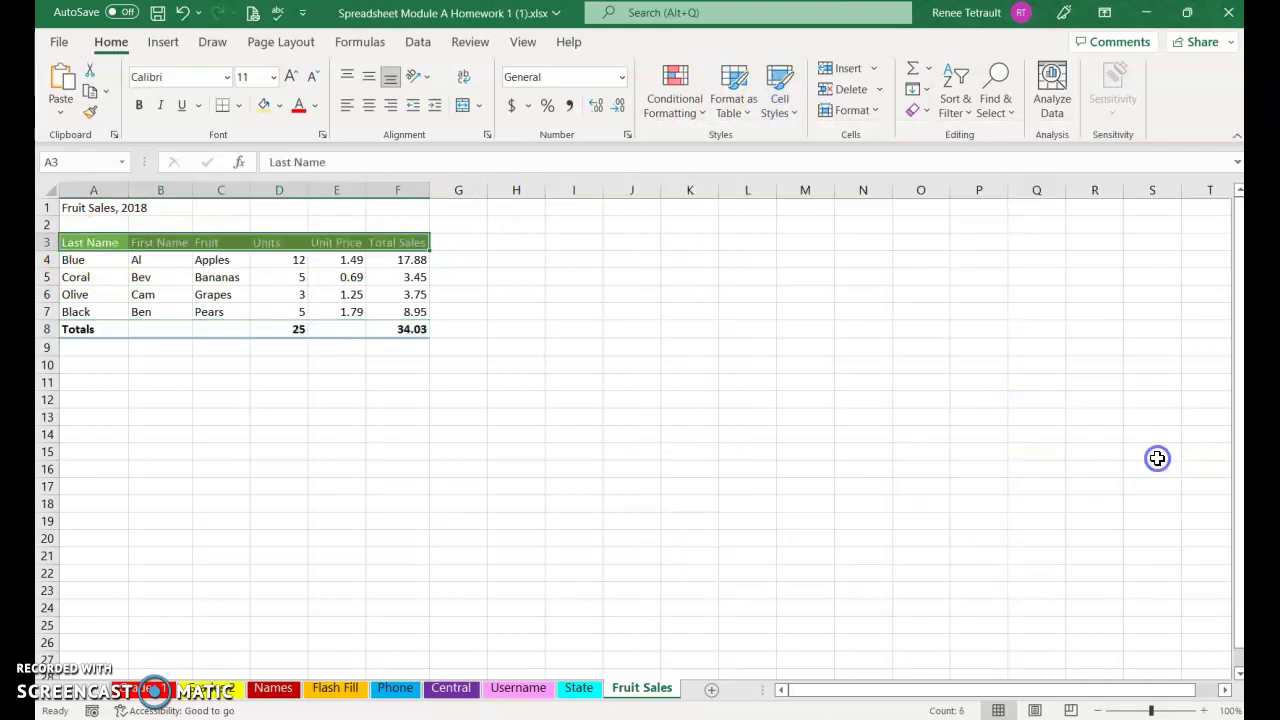
left_click(369, 106)
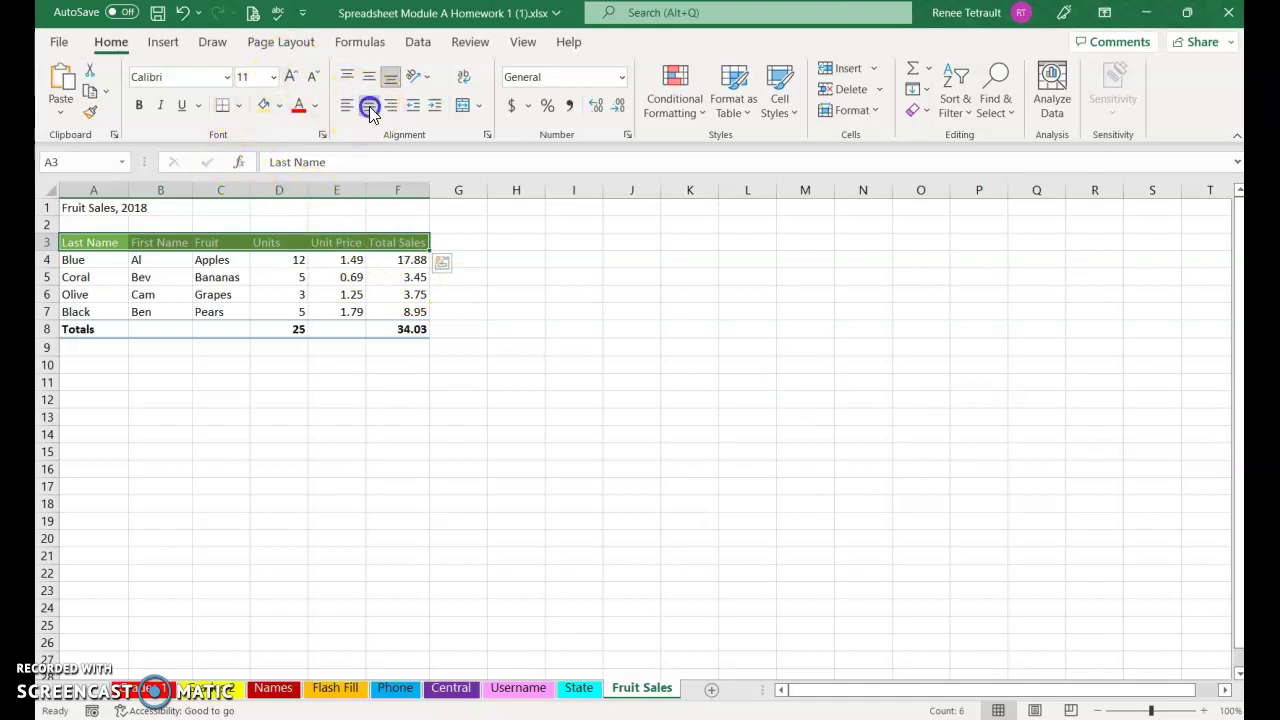
left_click(140, 106)
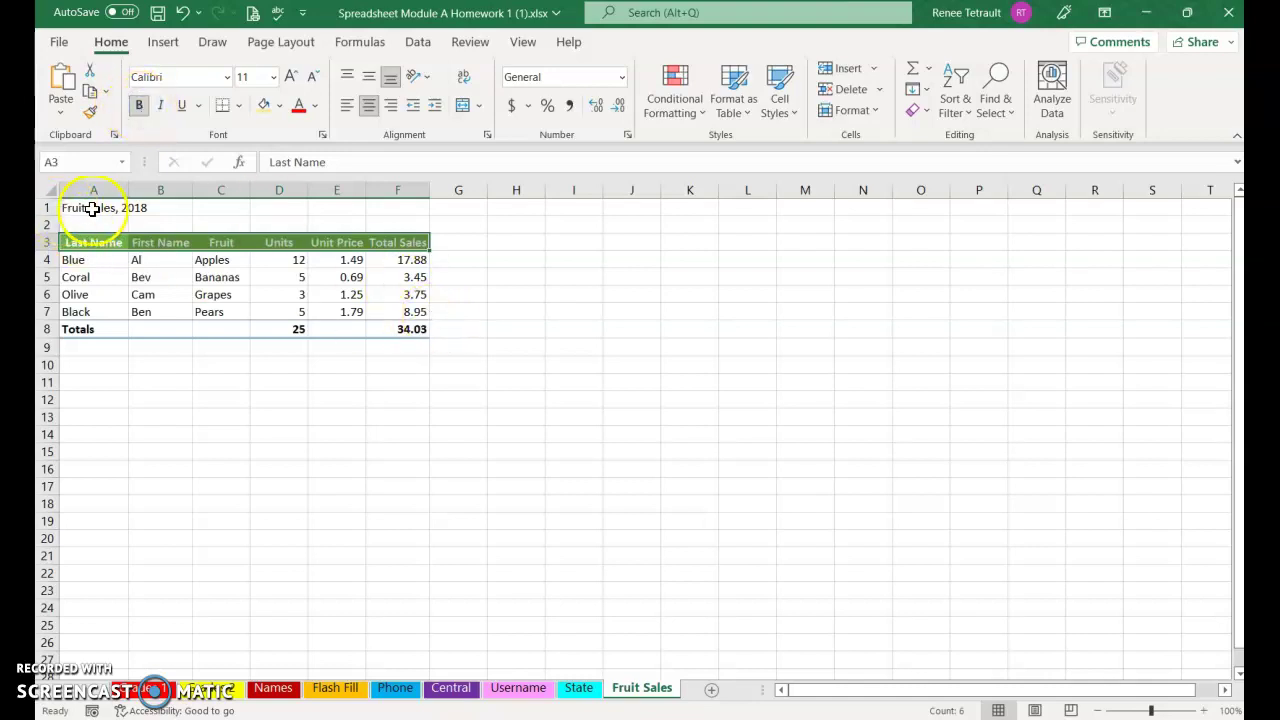
left_click(112, 294)
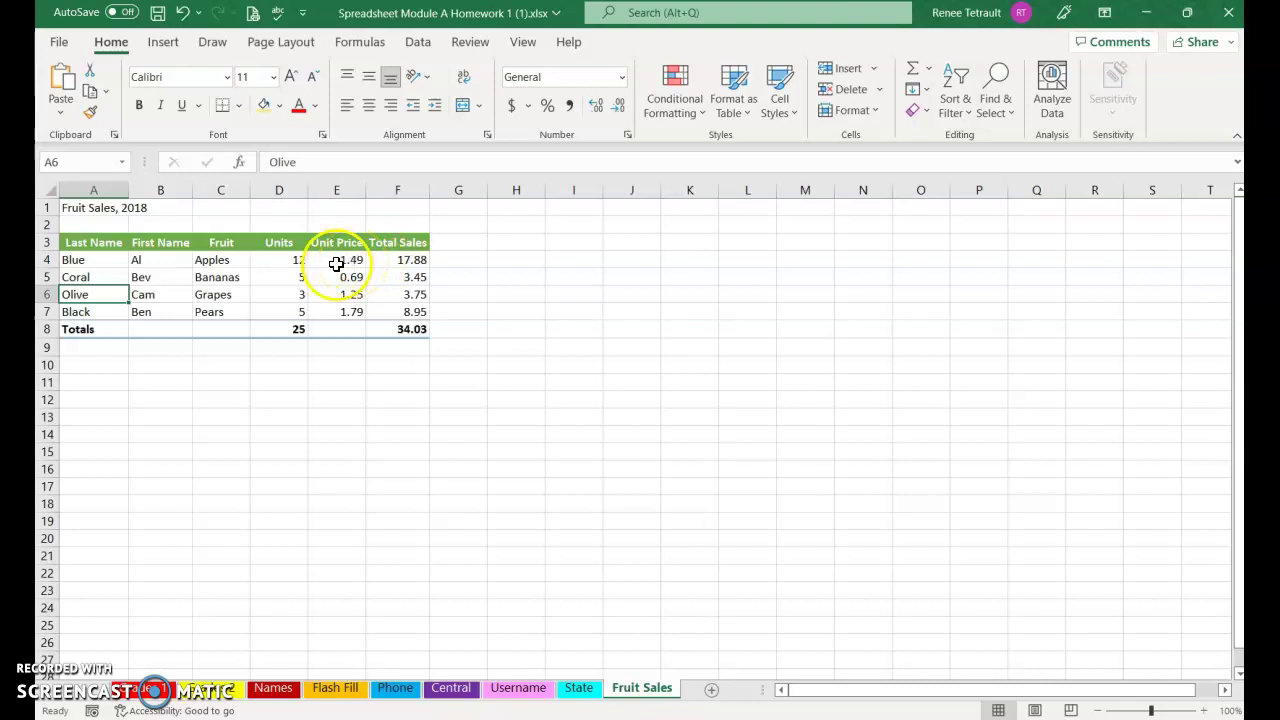
Apply Accounting dollar format to the Unit Price and Total Sales cells E4:F8
left_click_drag(341, 259, 410, 329)
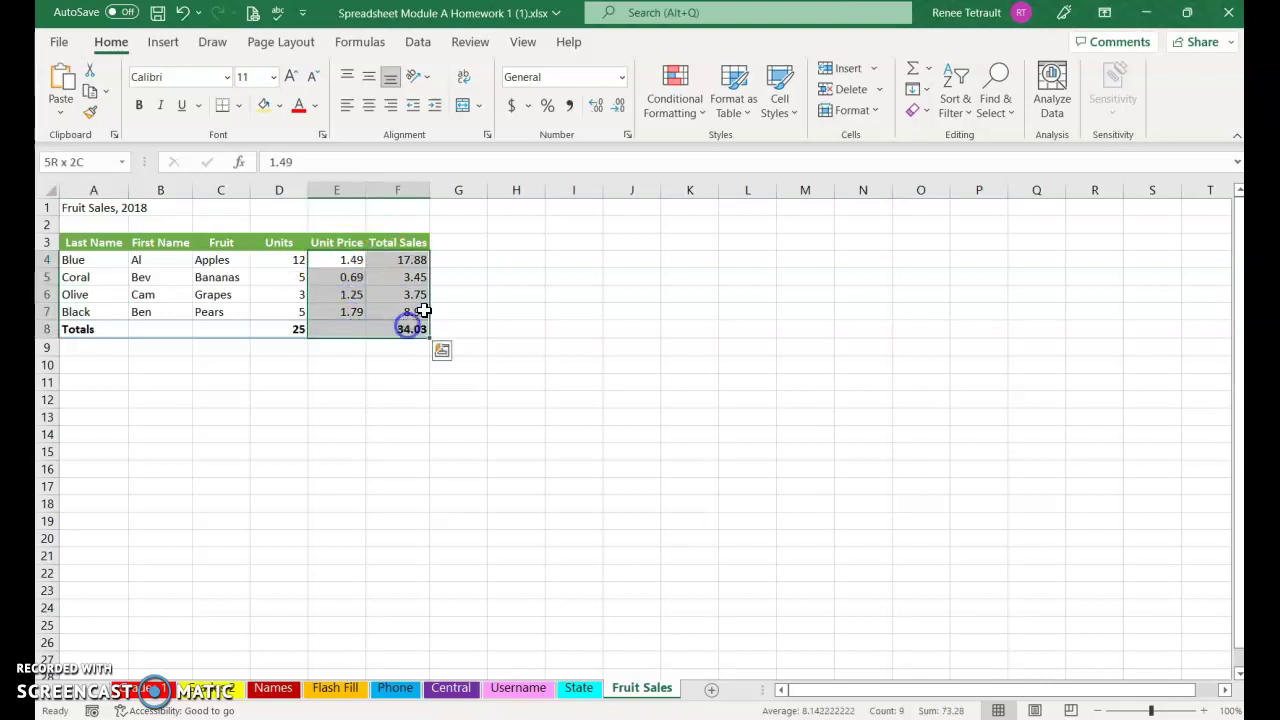
left_click(512, 108)
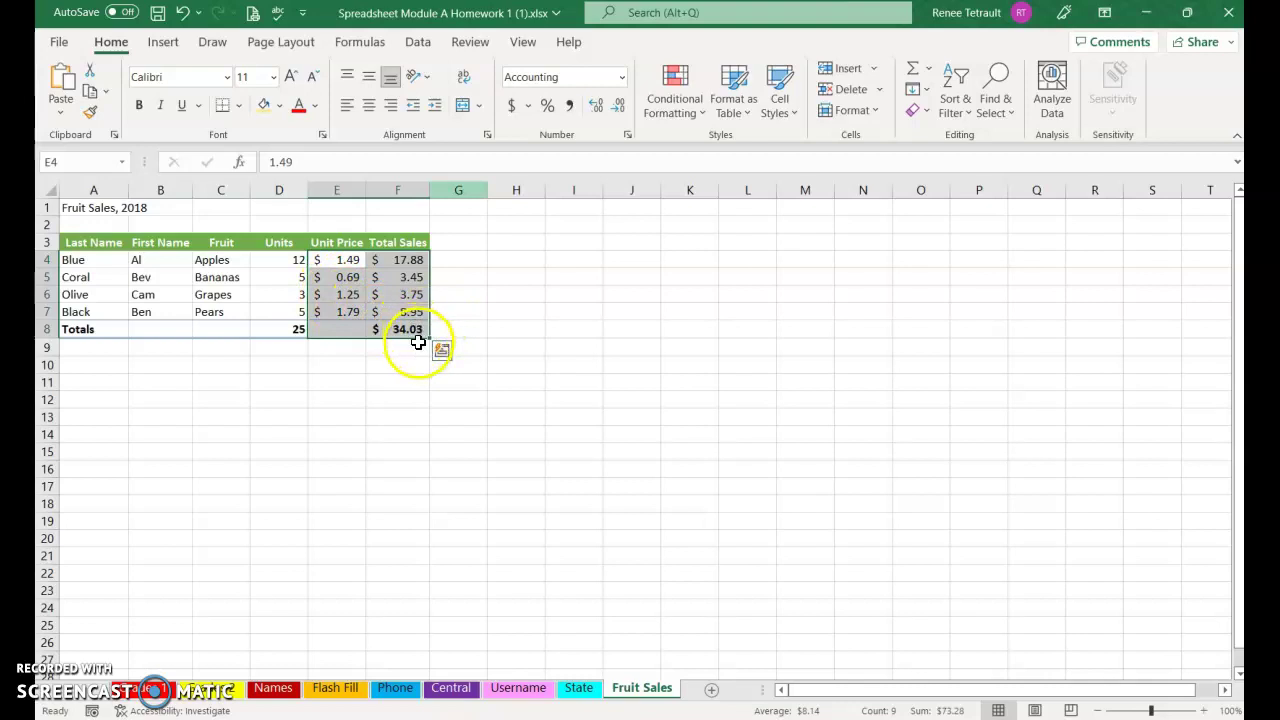
left_click(350, 363)
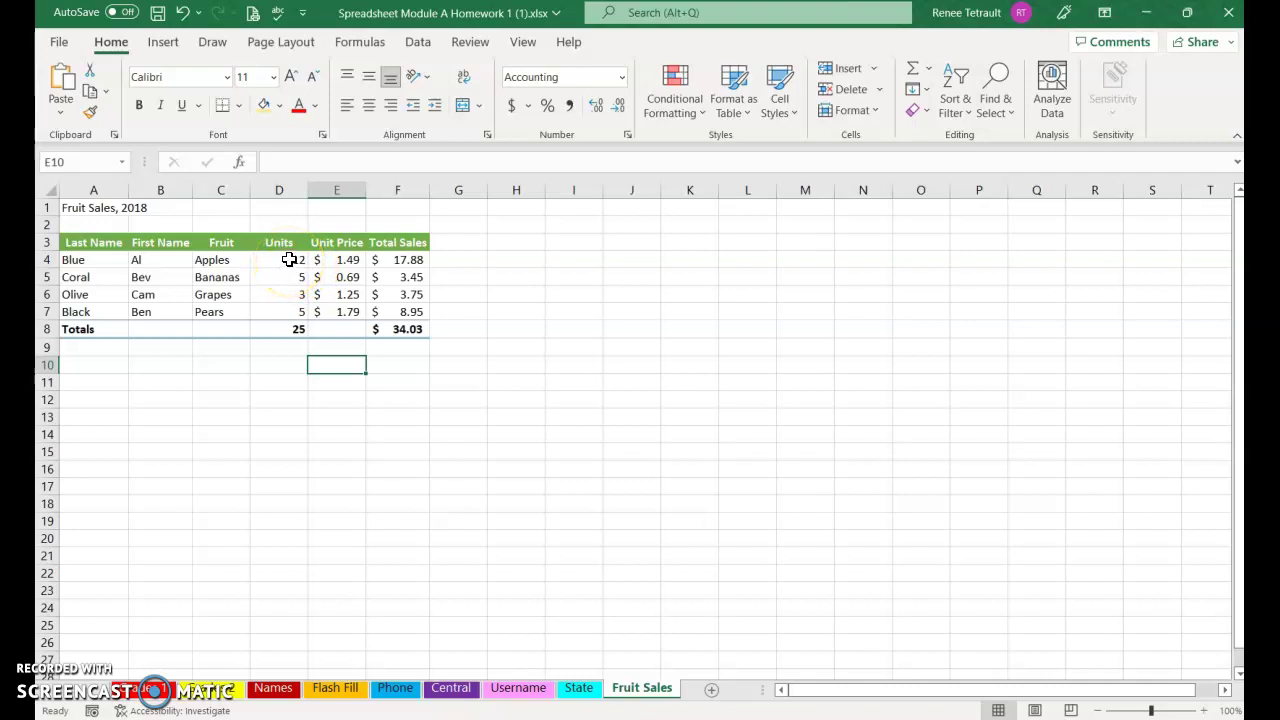
Change Apples units in D4 to 1000 and autofit column F to show $1,506.15
left_click(288, 260)
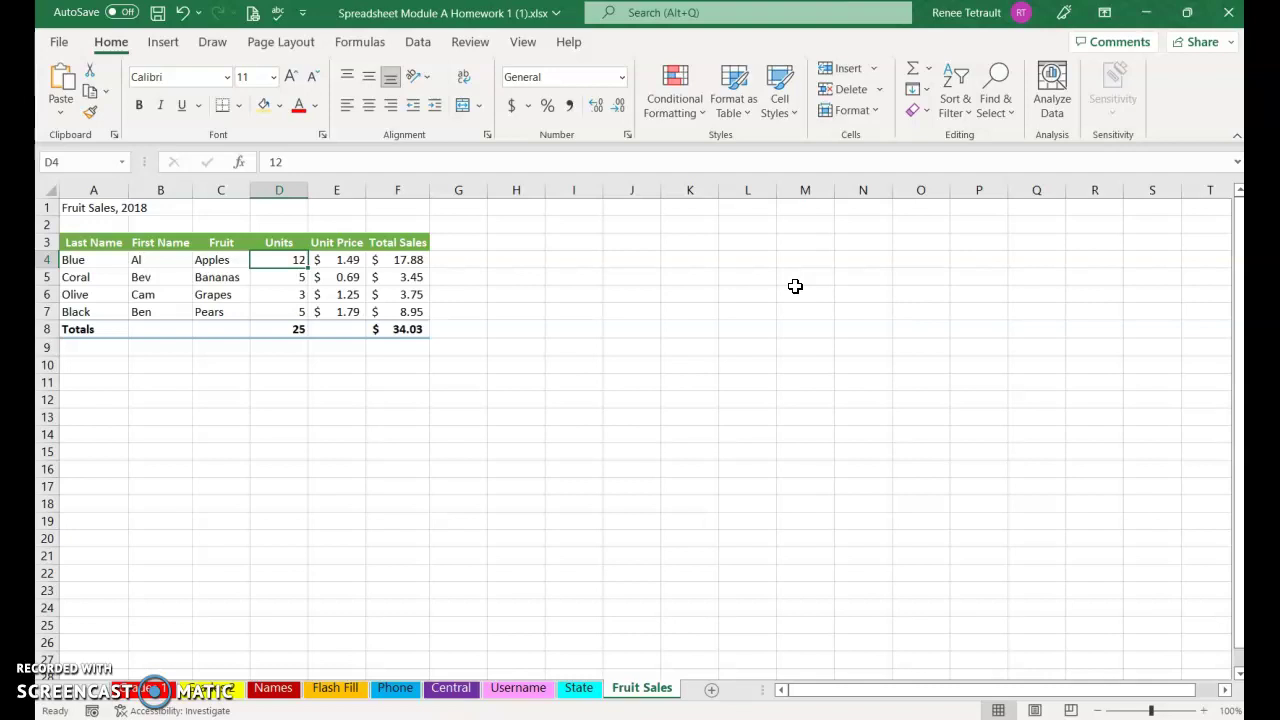
type("1000")
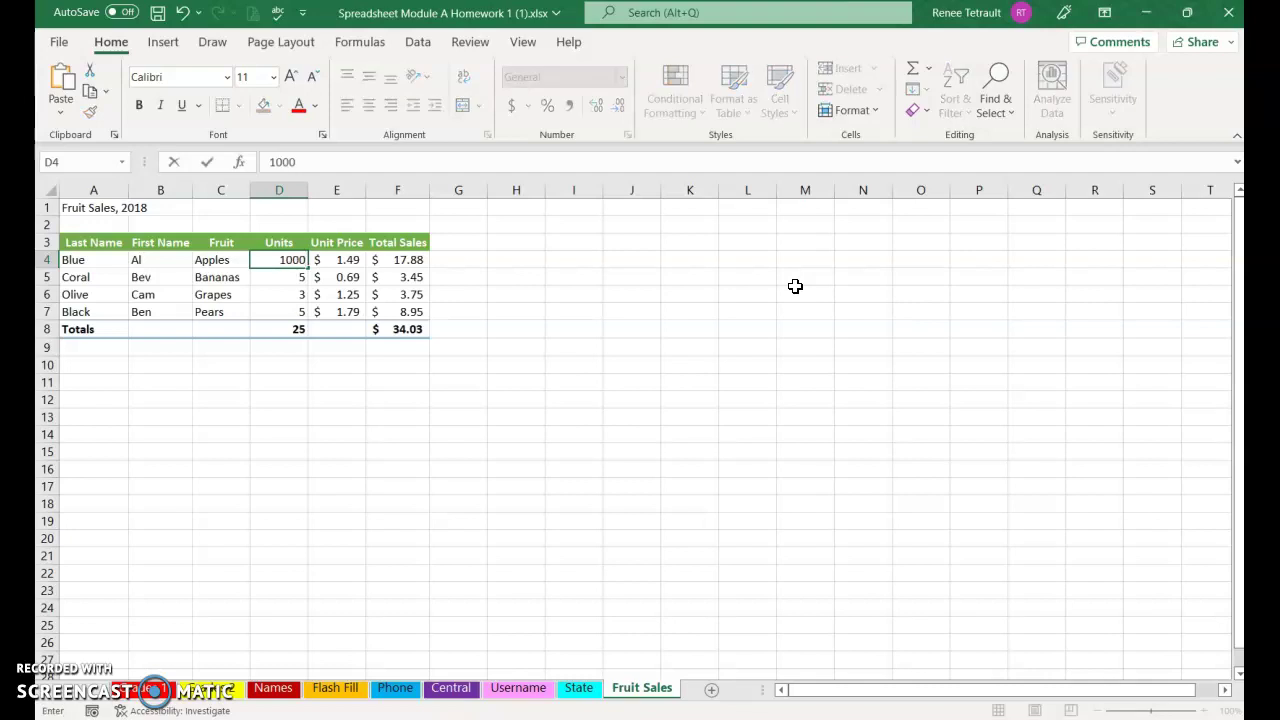
key("Return")
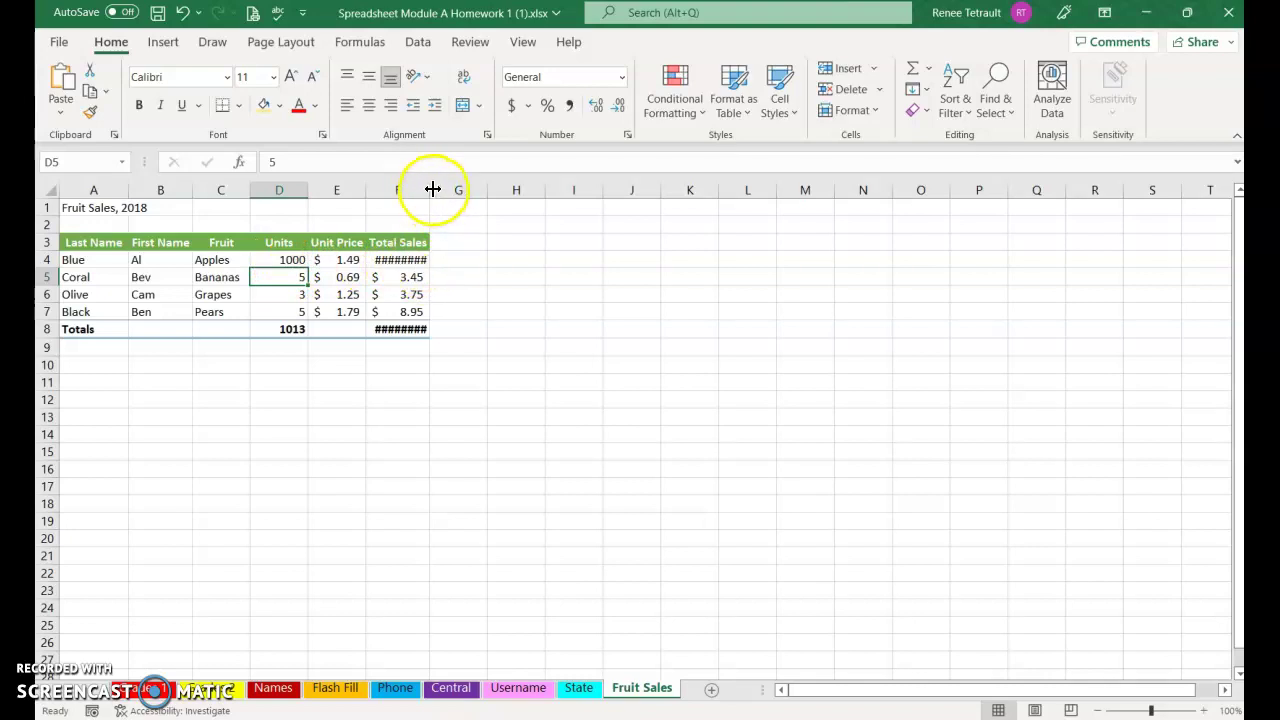
double_click(431, 190)
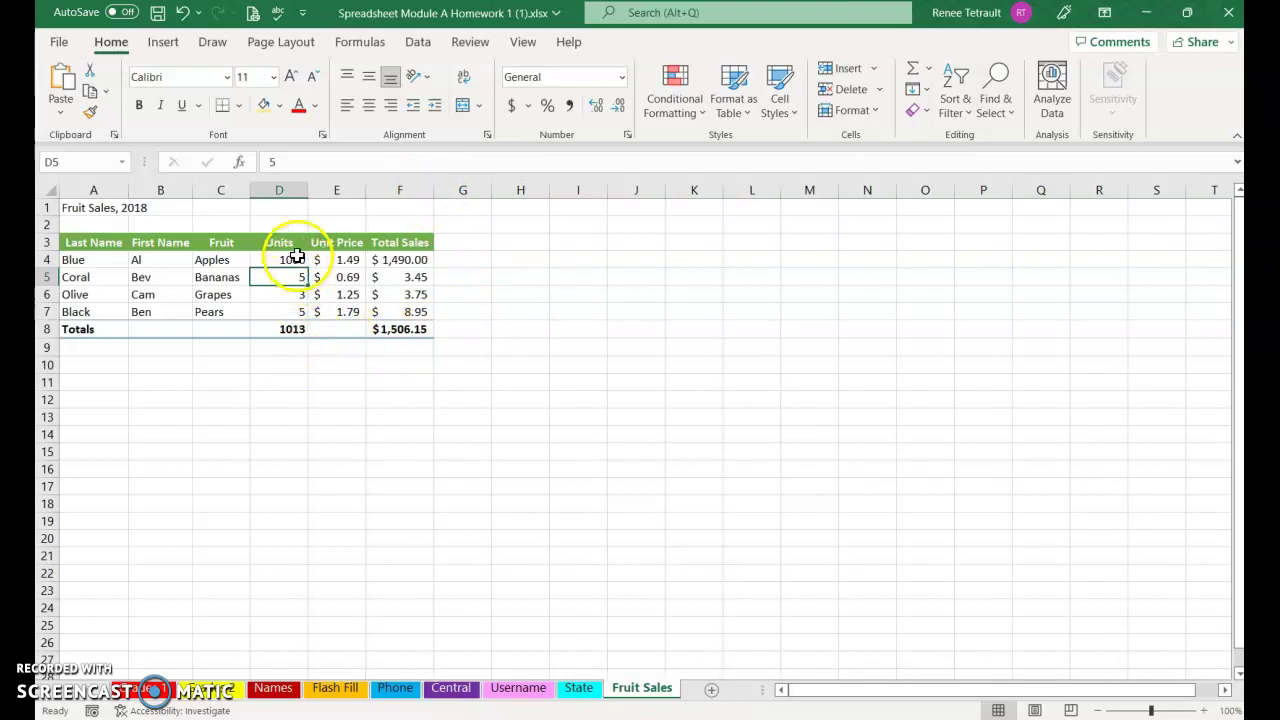
left_click_drag(297, 257, 289, 329)
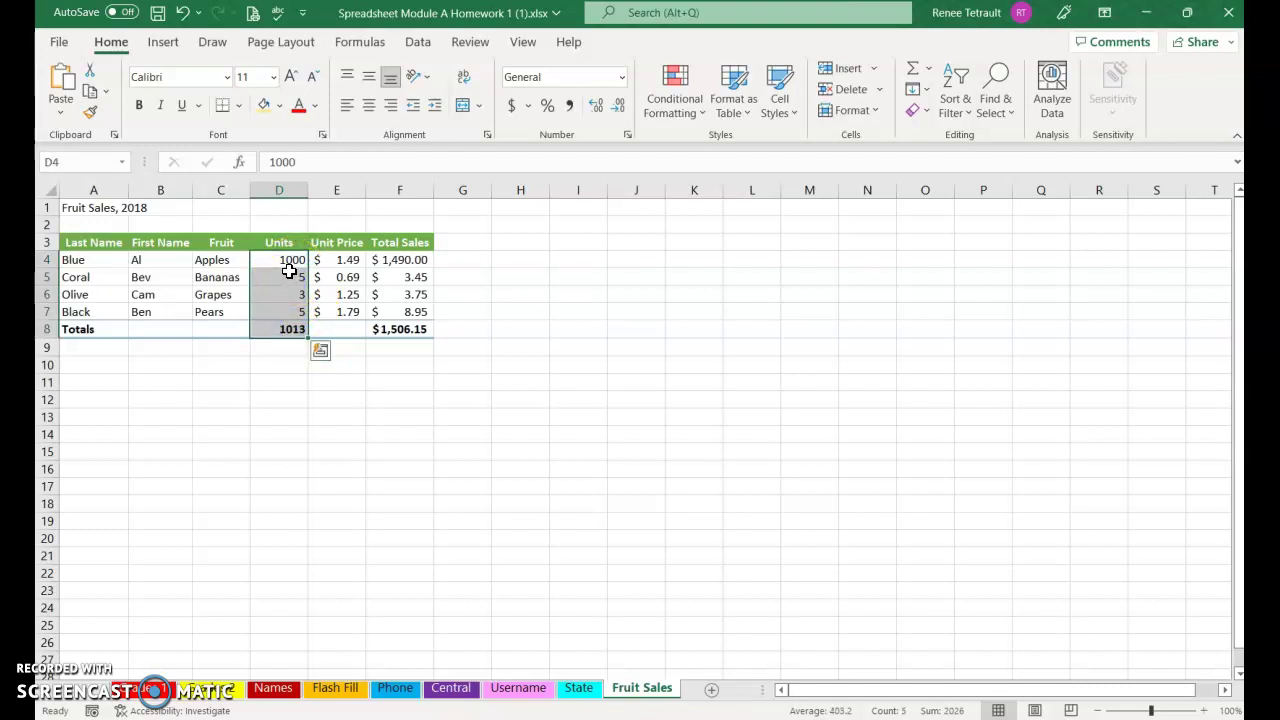
Format Units D4:D8 in Comma Style with zero decimals, reading 1,000 and 1,013
left_click(263, 261)
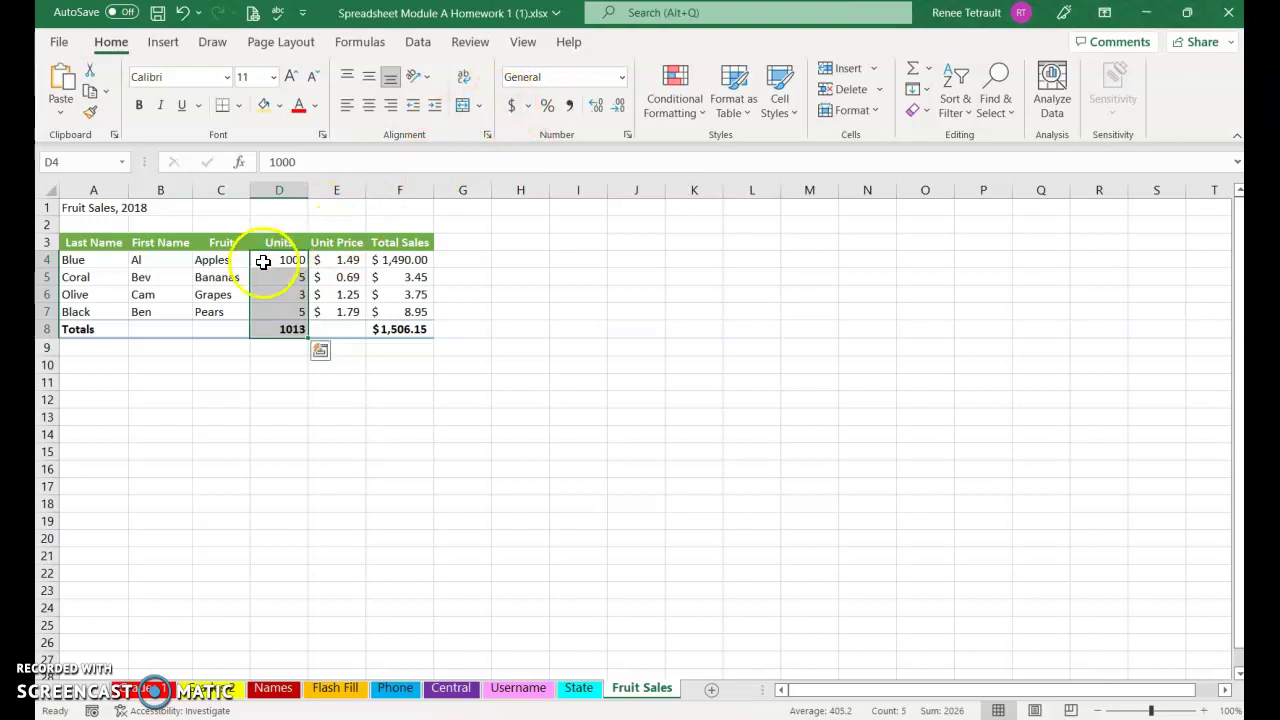
left_click(566, 108)
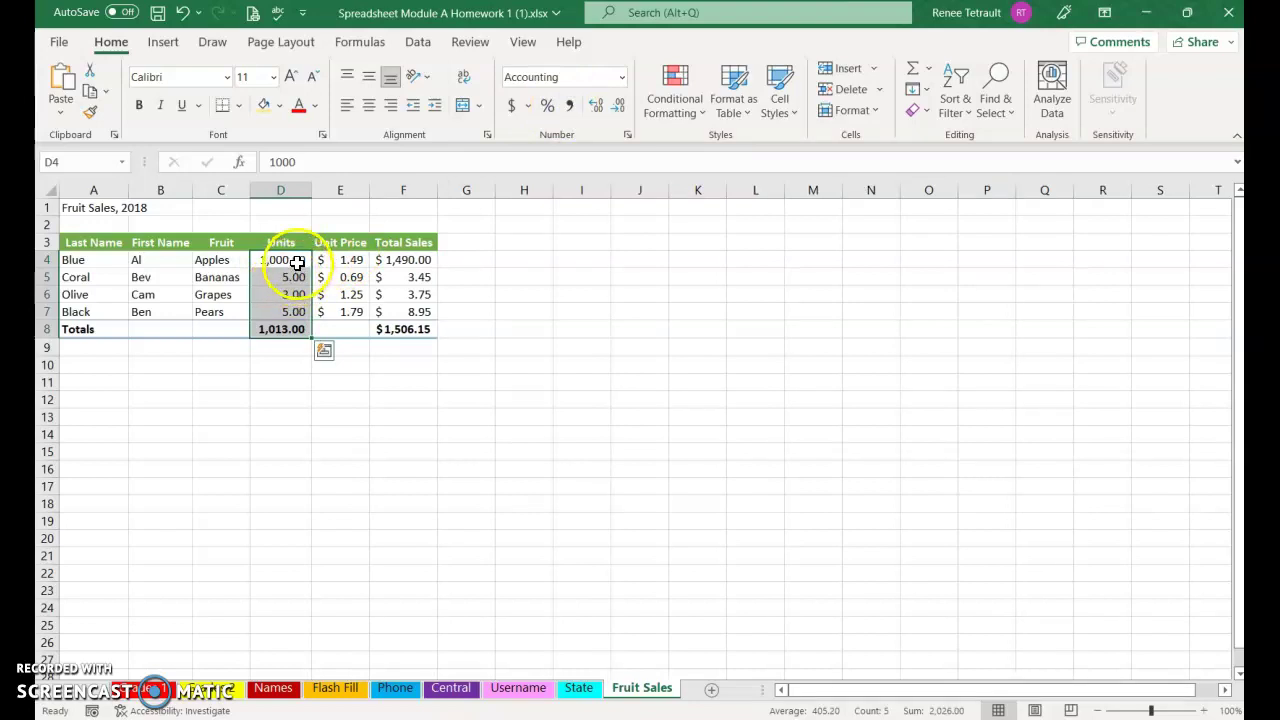
left_click(618, 108)
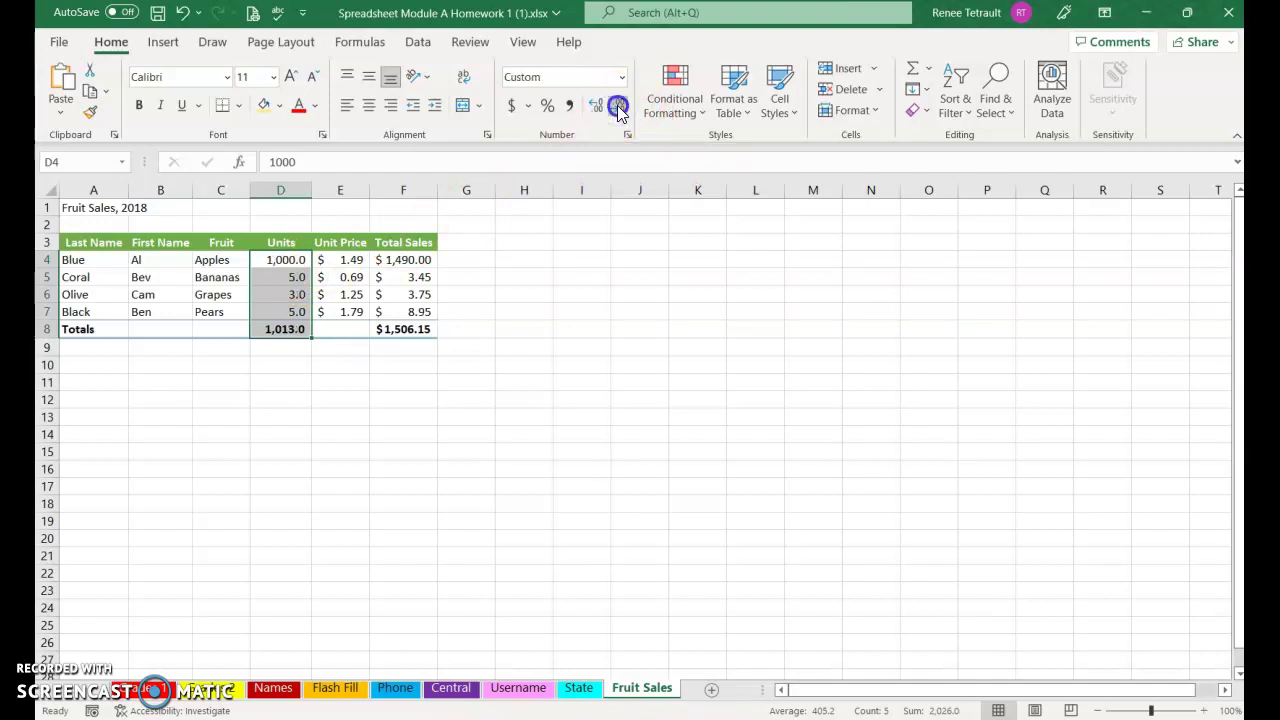
left_click(618, 108)
left_click(178, 331)
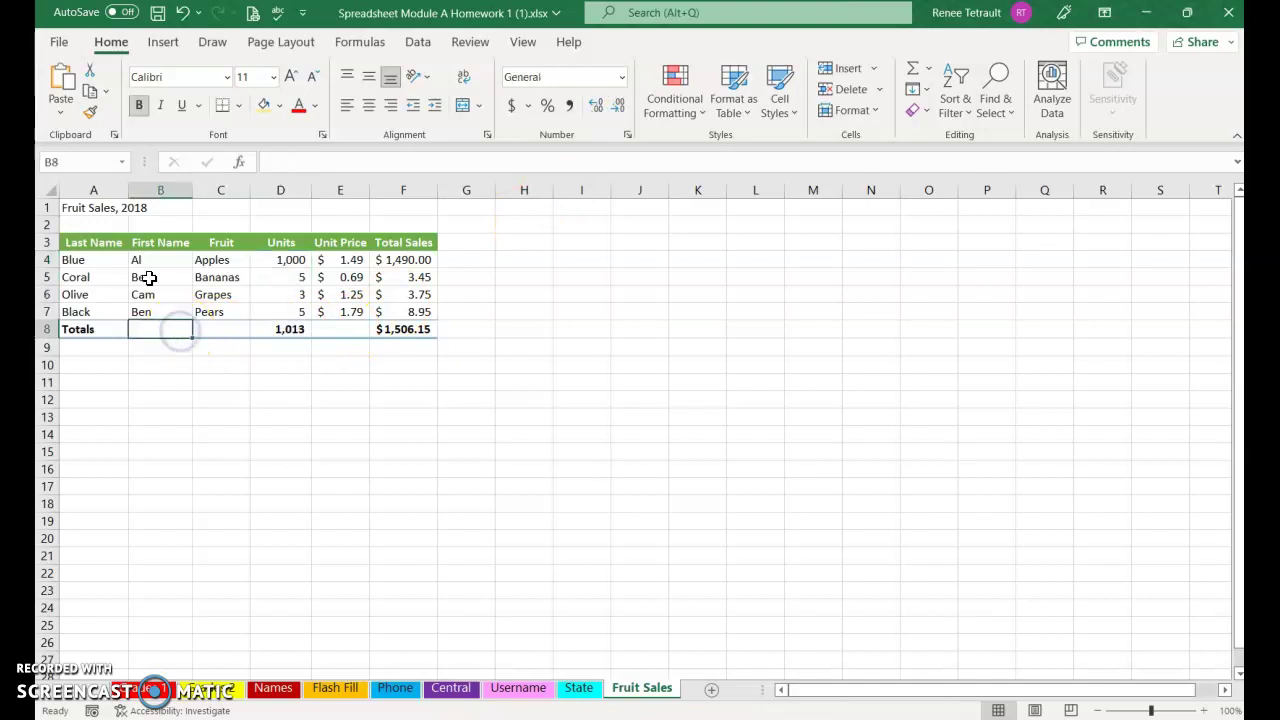
Try changing the A1 title year to 22, then undo it back to 2018
left_click(87, 206)
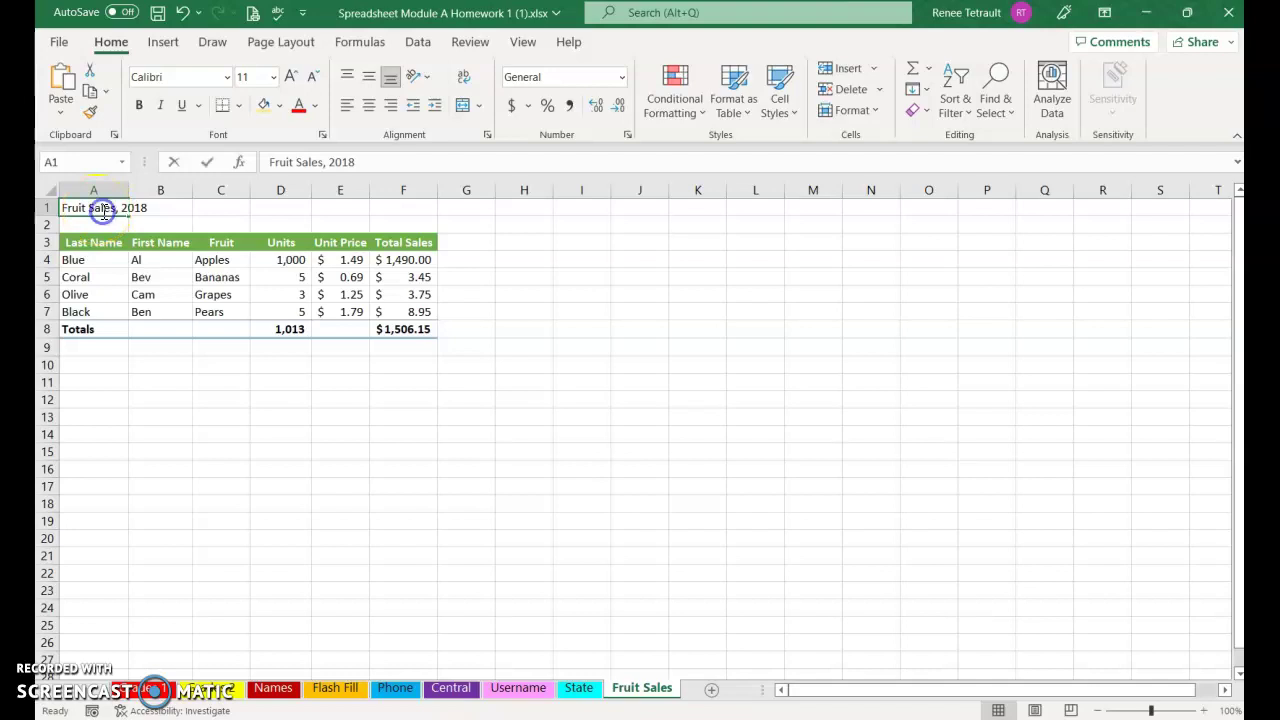
double_click(101, 209)
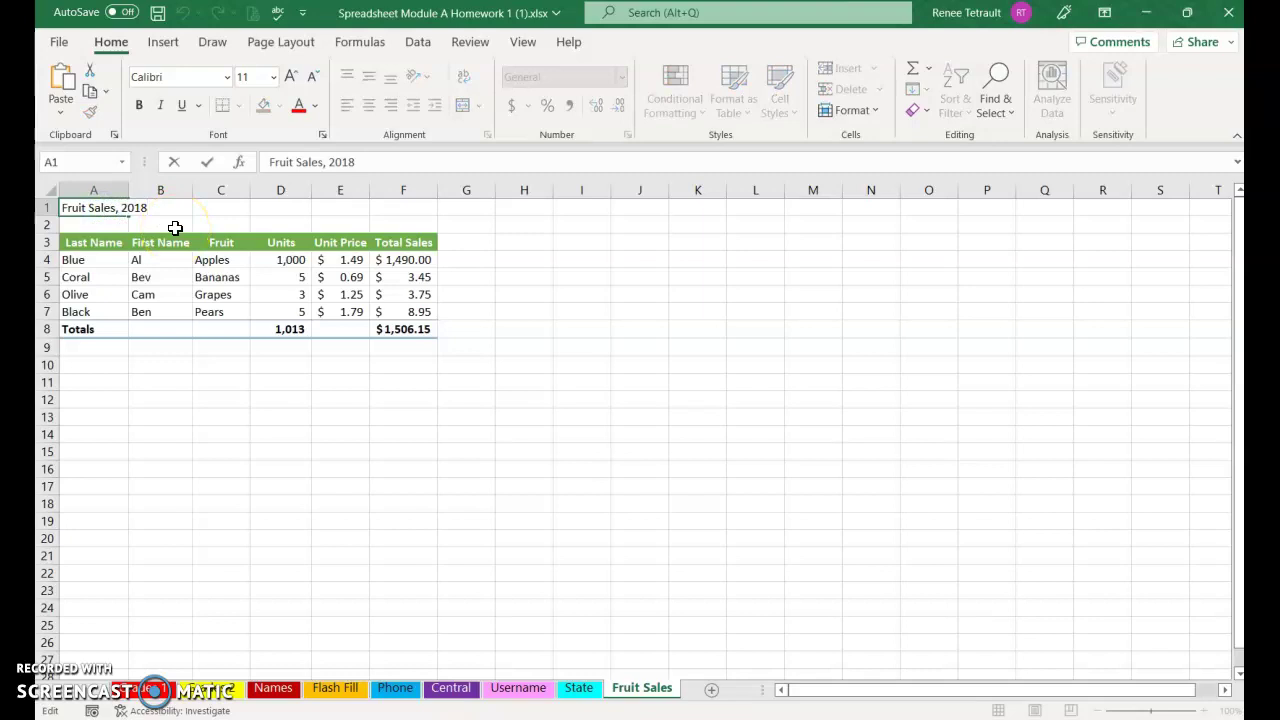
type("22")
key("Return")
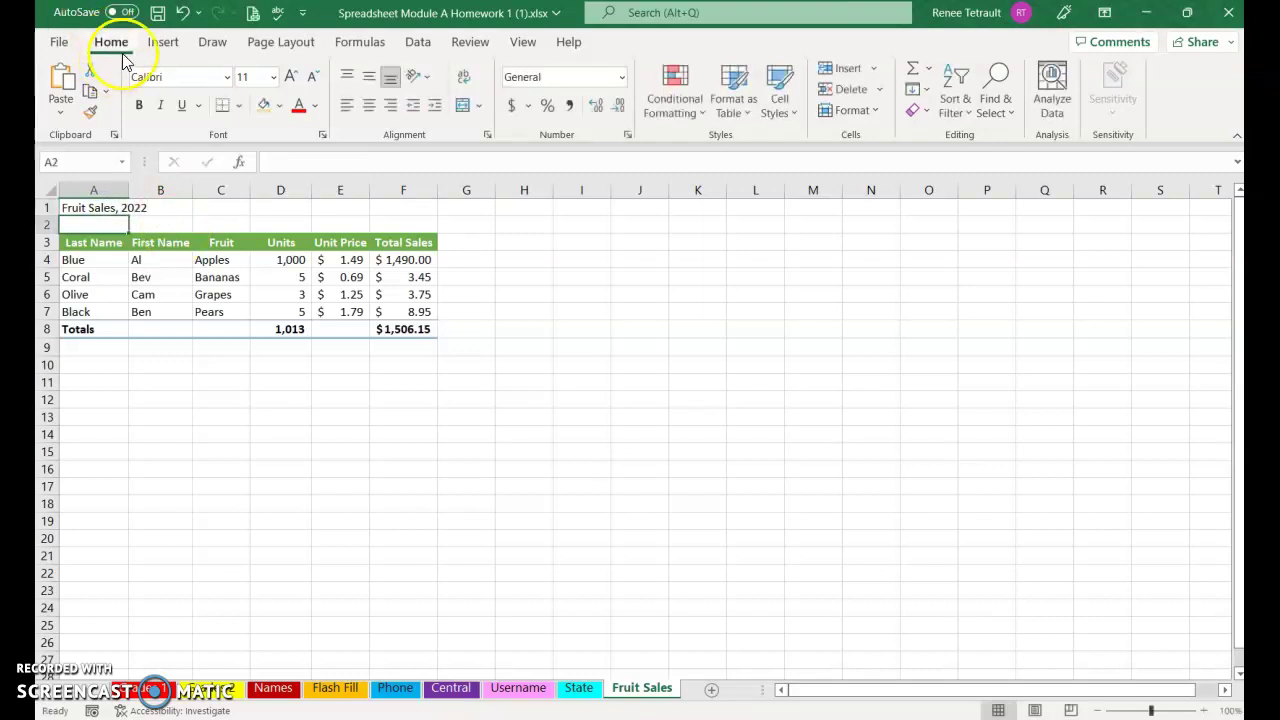
left_click(183, 12)
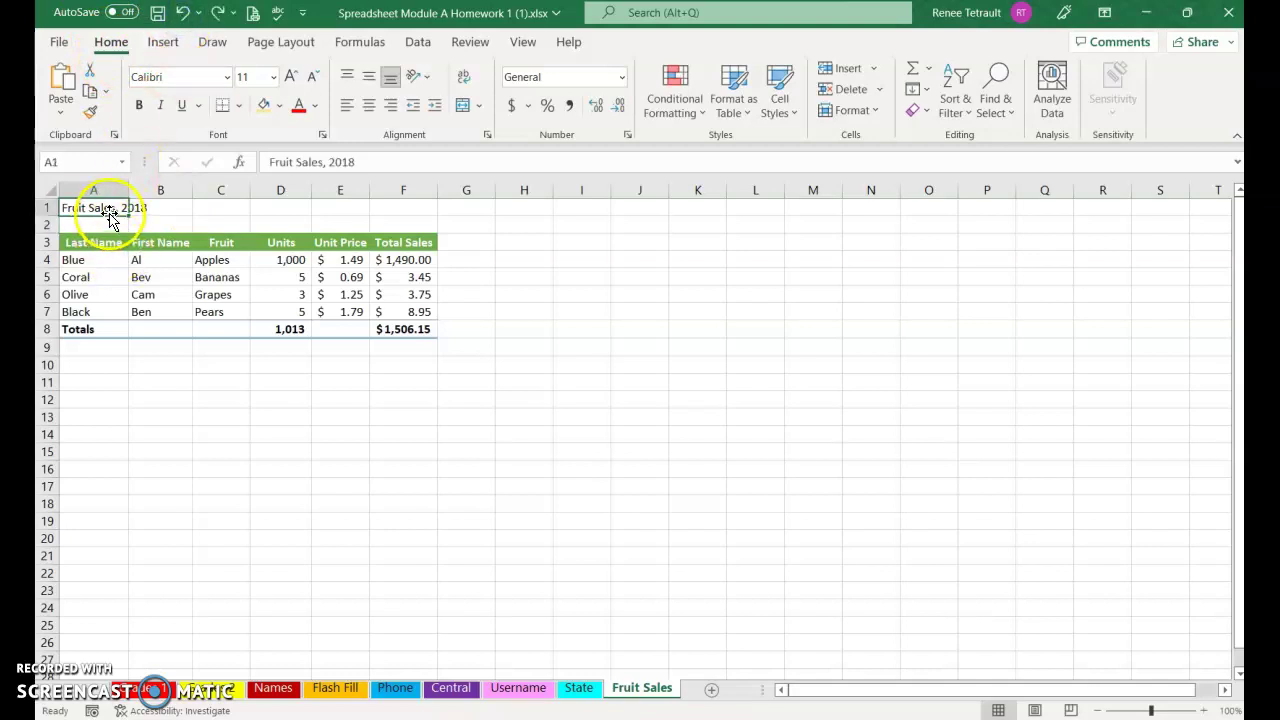
left_click(114, 256)
left_click(93, 205)
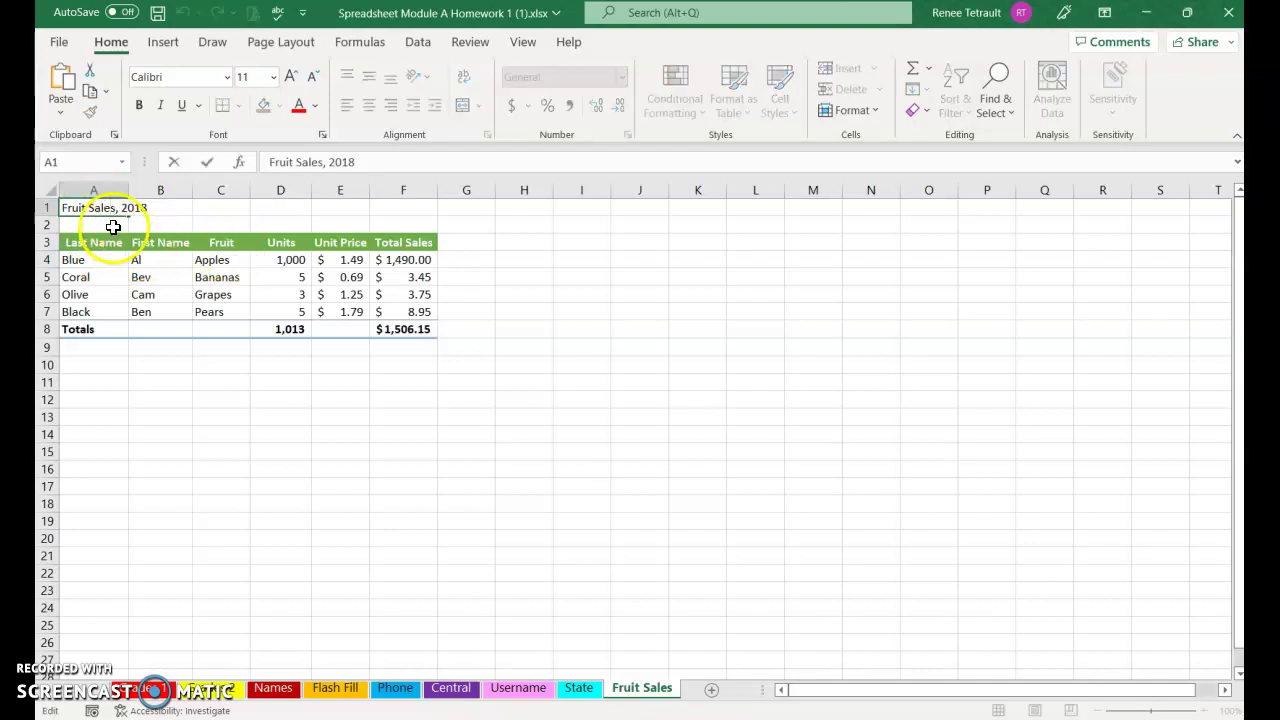
left_click(113, 226)
Edit the year in the A1 title so it reads 'Fruit Sales, 2022'
left_click(93, 209)
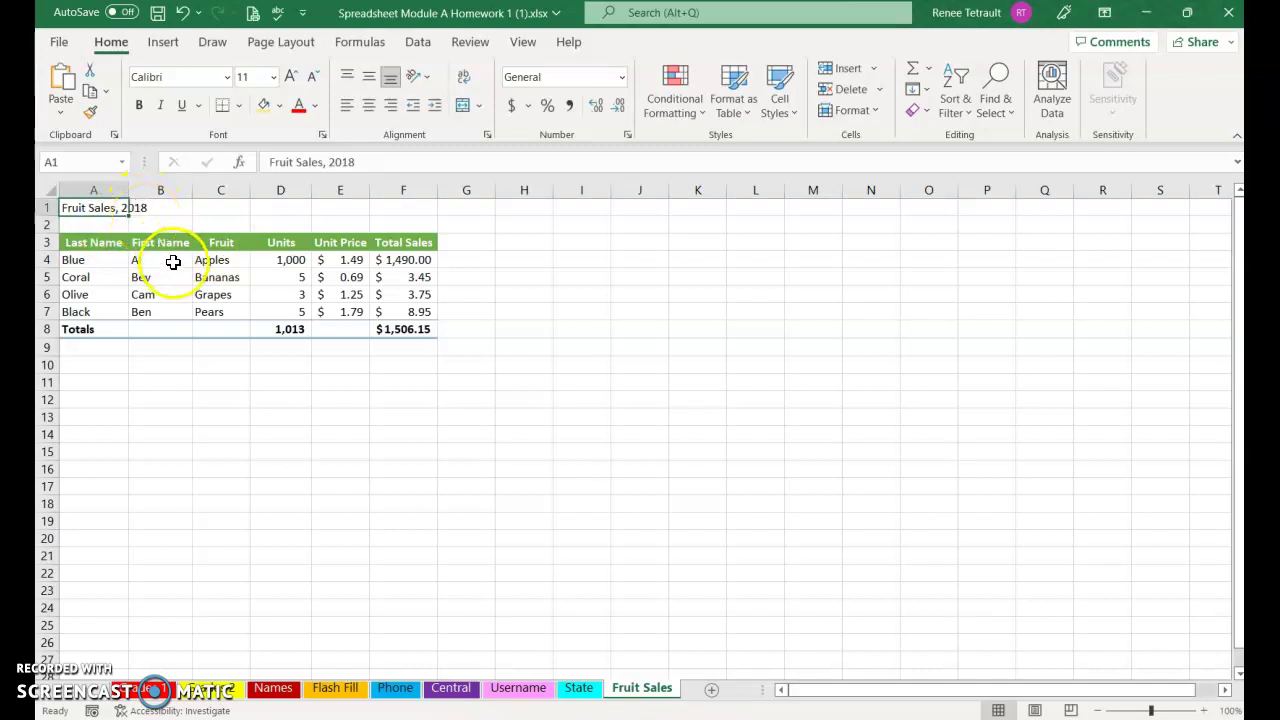
key("F2")
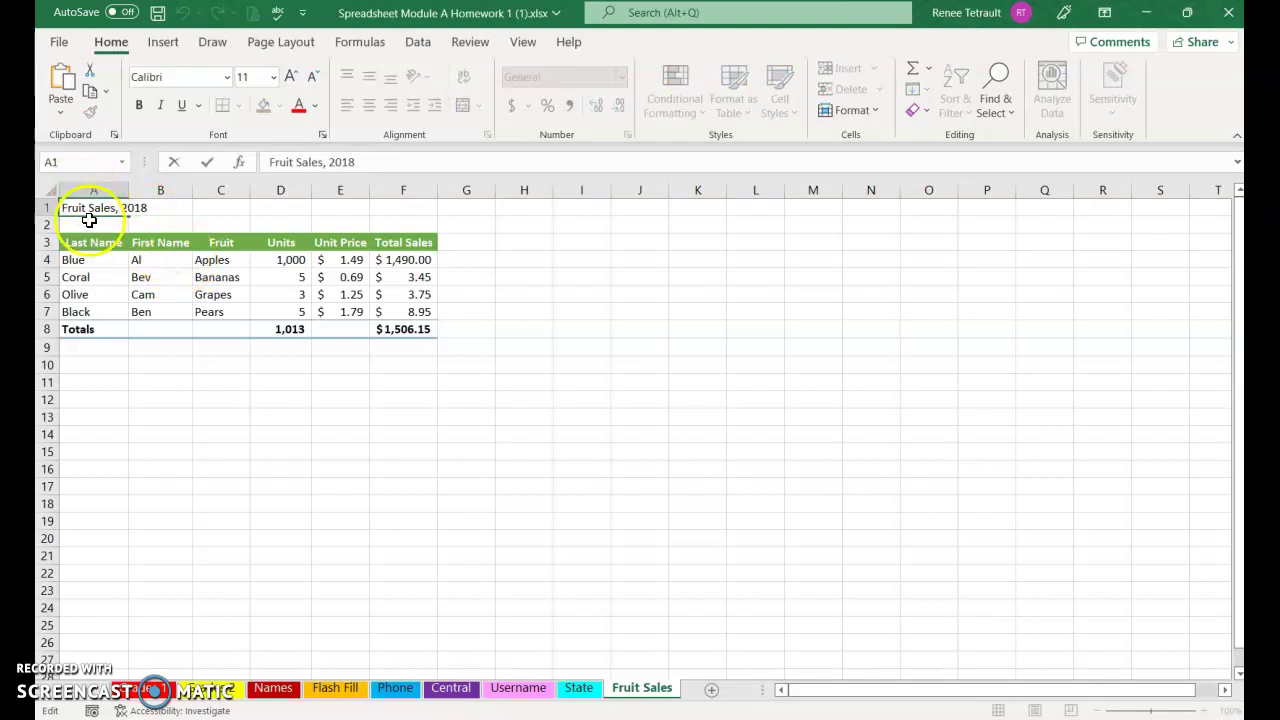
left_click(112, 288)
left_click(97, 212)
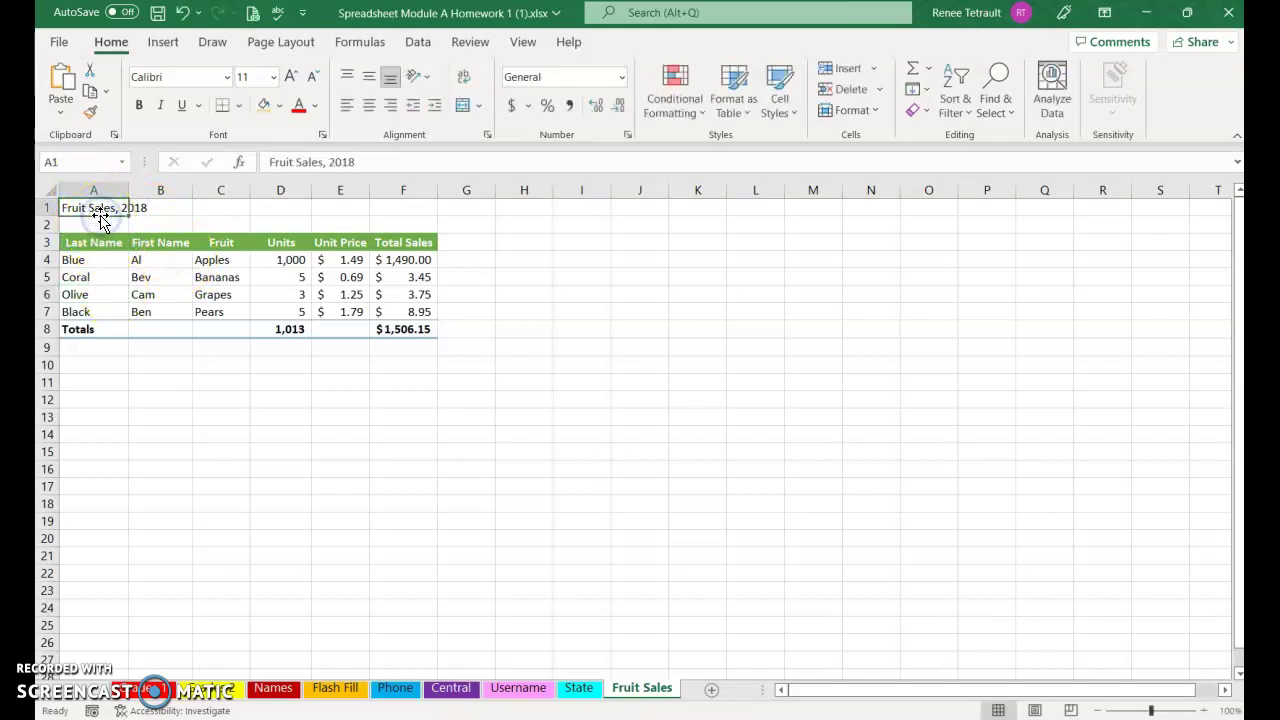
key("F2")
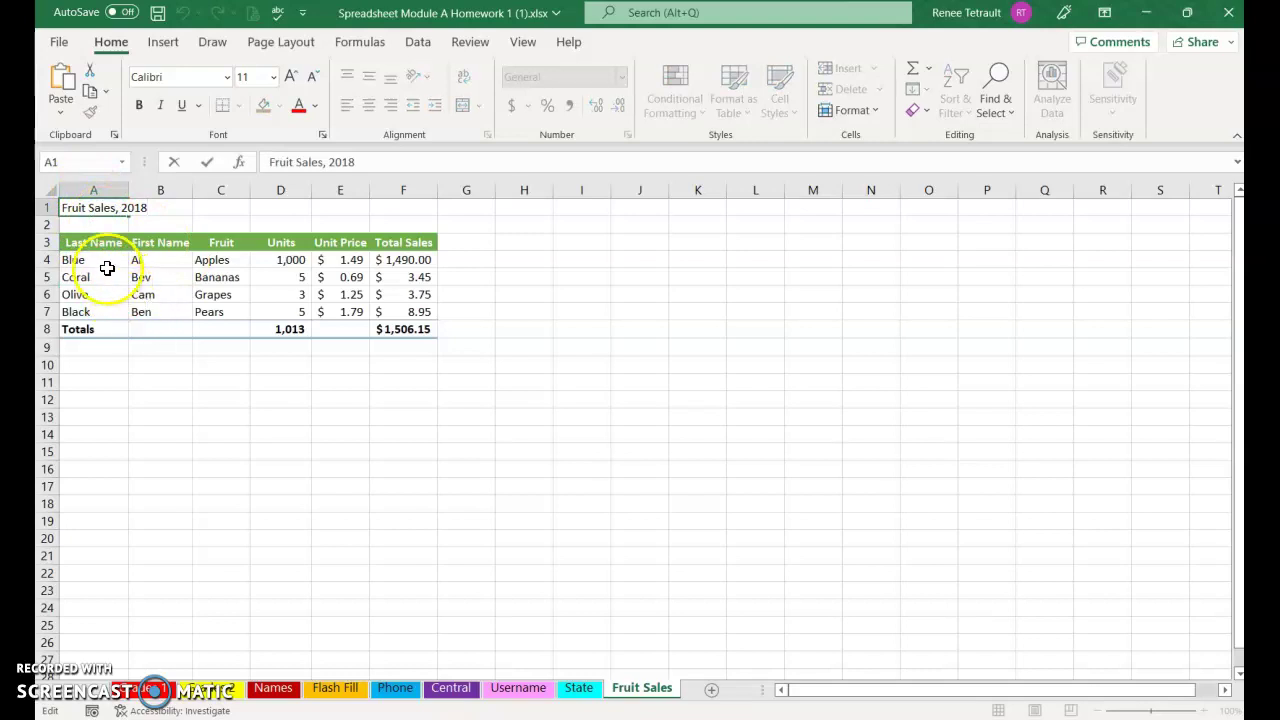
left_click(114, 308)
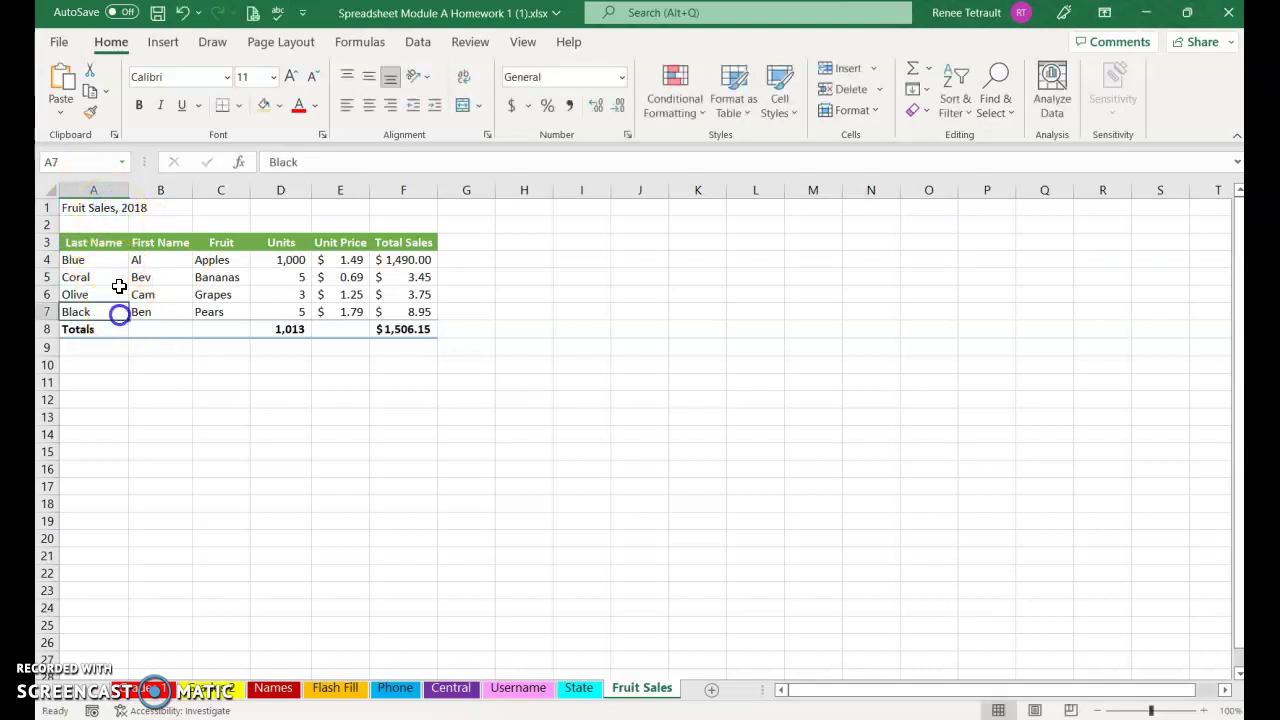
left_click(91, 210)
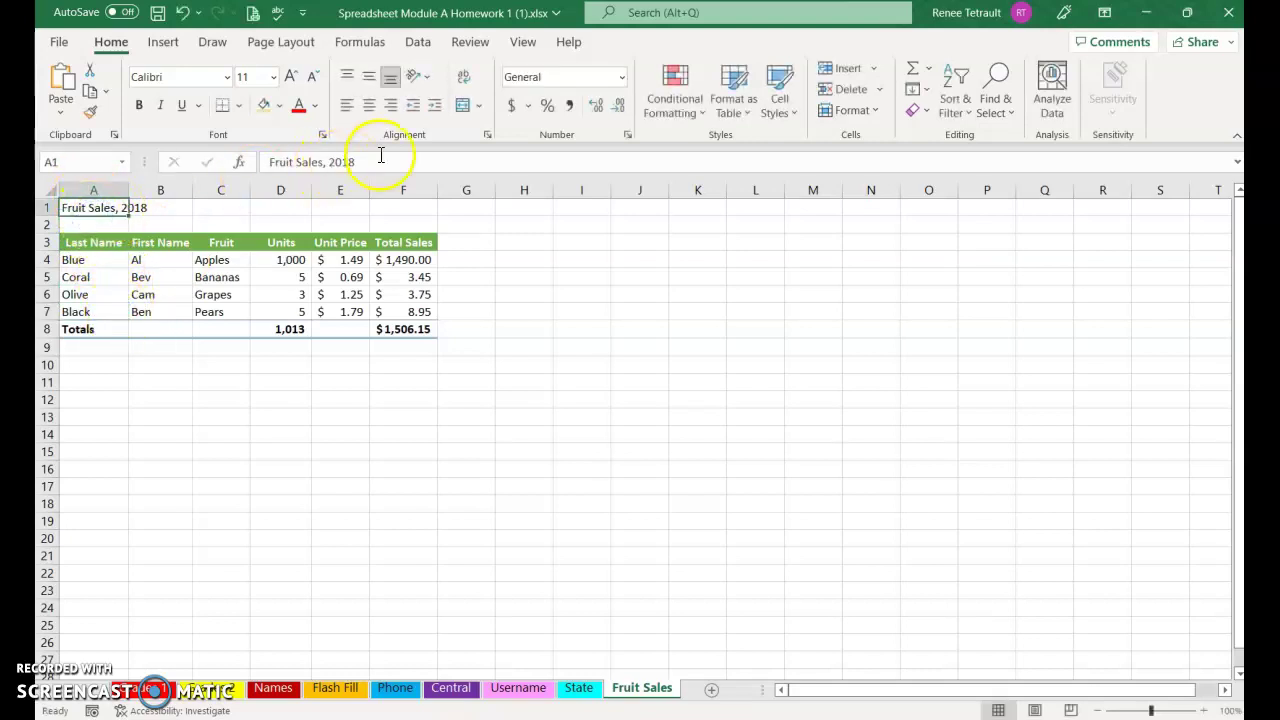
left_click(378, 160)
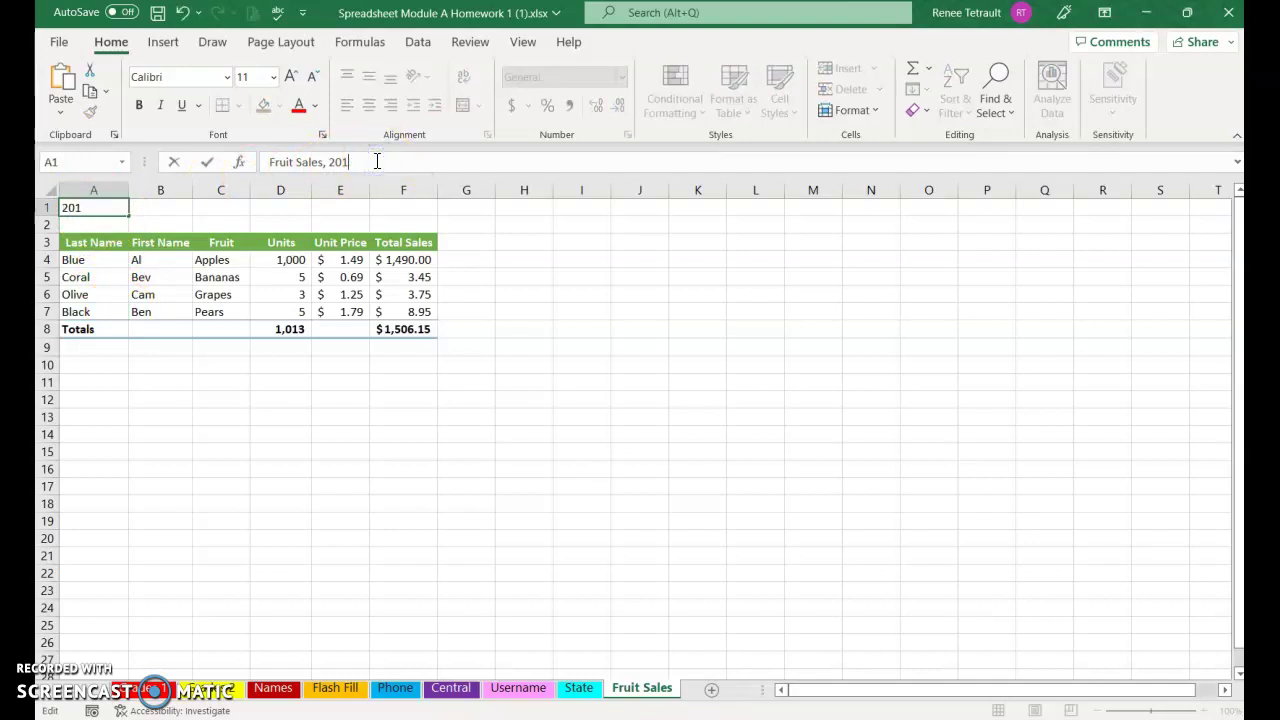
key("Return")
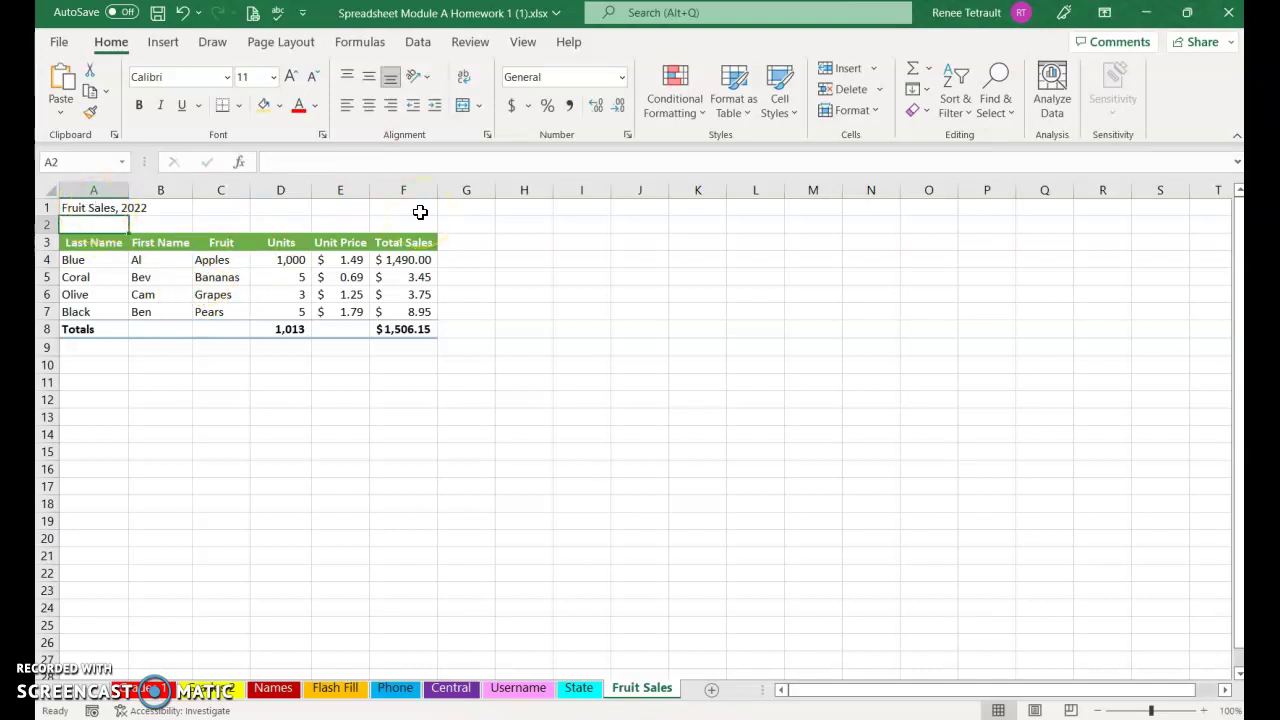
Merge and center the title across cells A1:F1
left_click(72, 212)
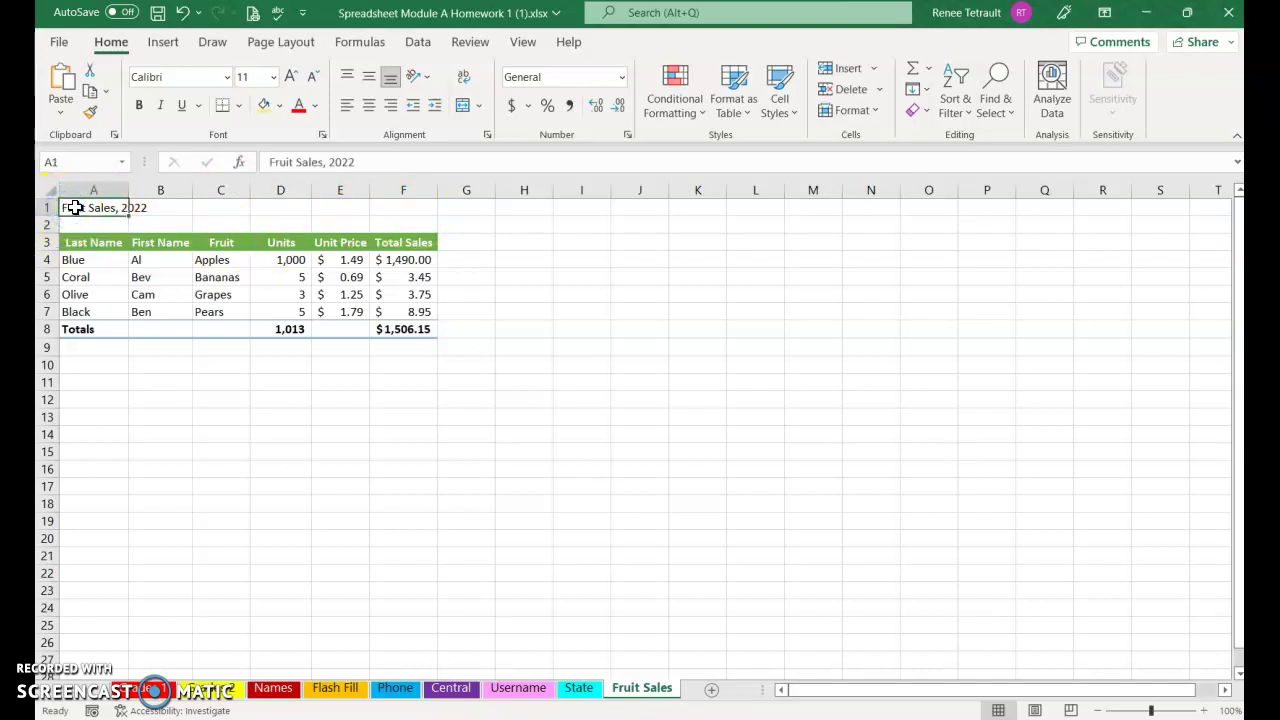
left_click_drag(95, 206, 222, 203)
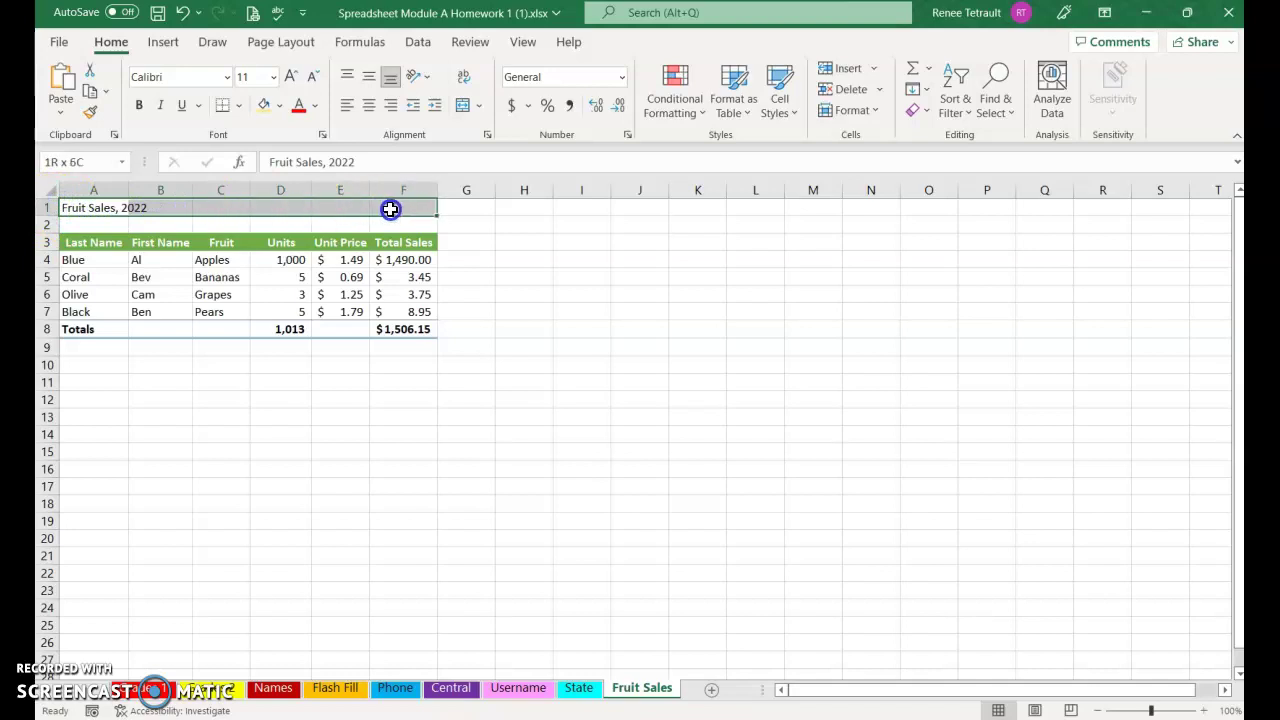
left_click(465, 108)
Give the title the Accent5 blue cell style, 18-point font size and bold
left_click(780, 105)
left_click(1065, 451)
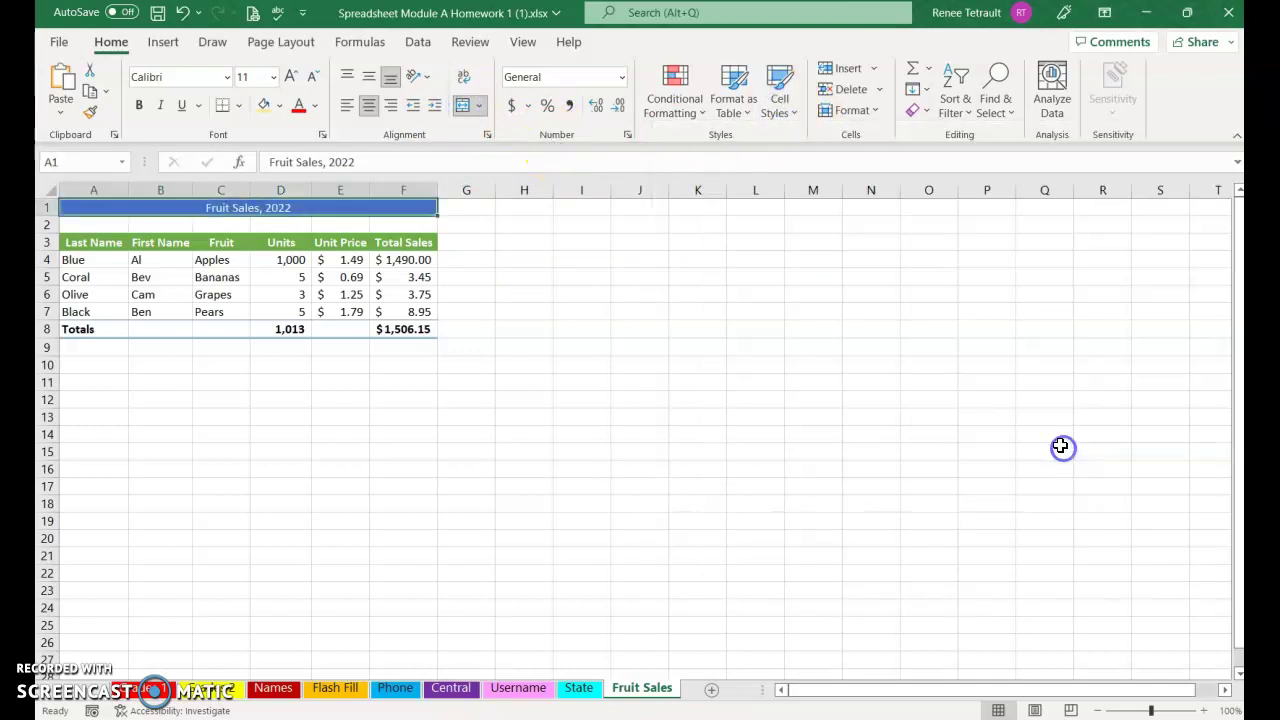
left_click(288, 77)
left_click(288, 77)
left_click(288, 77)
left_click(288, 77)
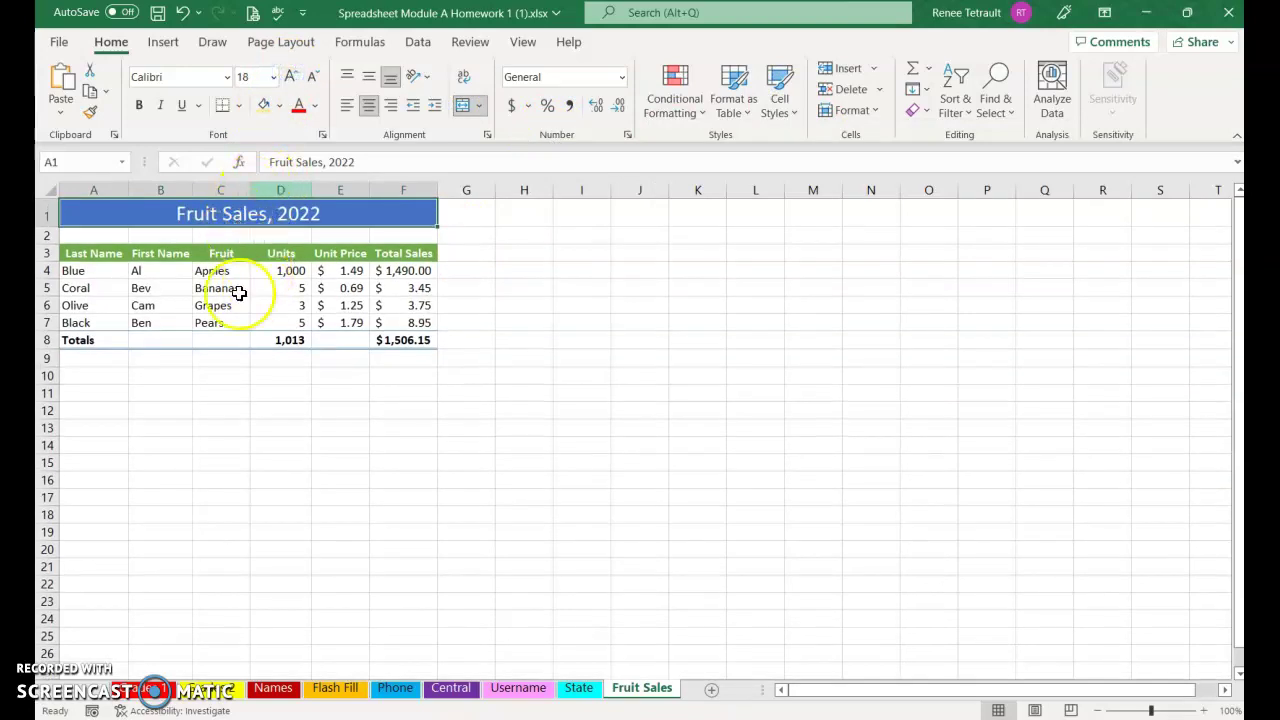
left_click(145, 110)
Enter the student's full name in cell A10 below the table
left_click(333, 426)
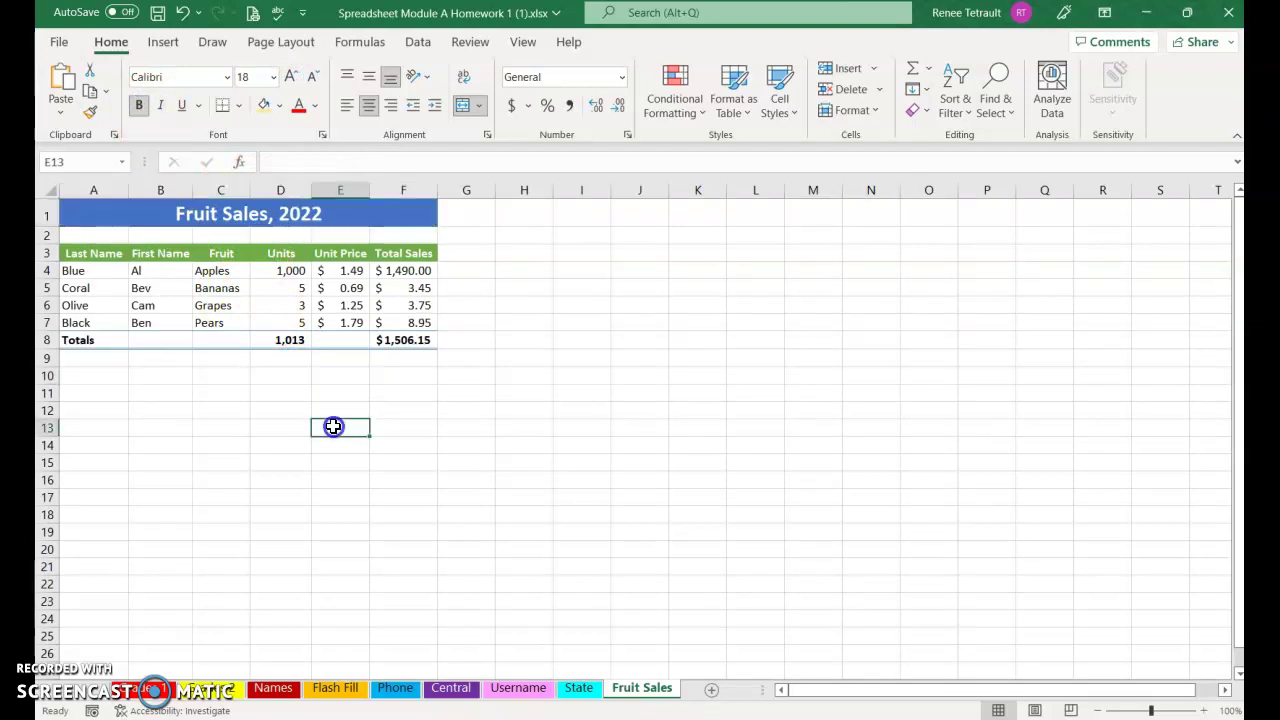
left_click(95, 393)
left_click(97, 380)
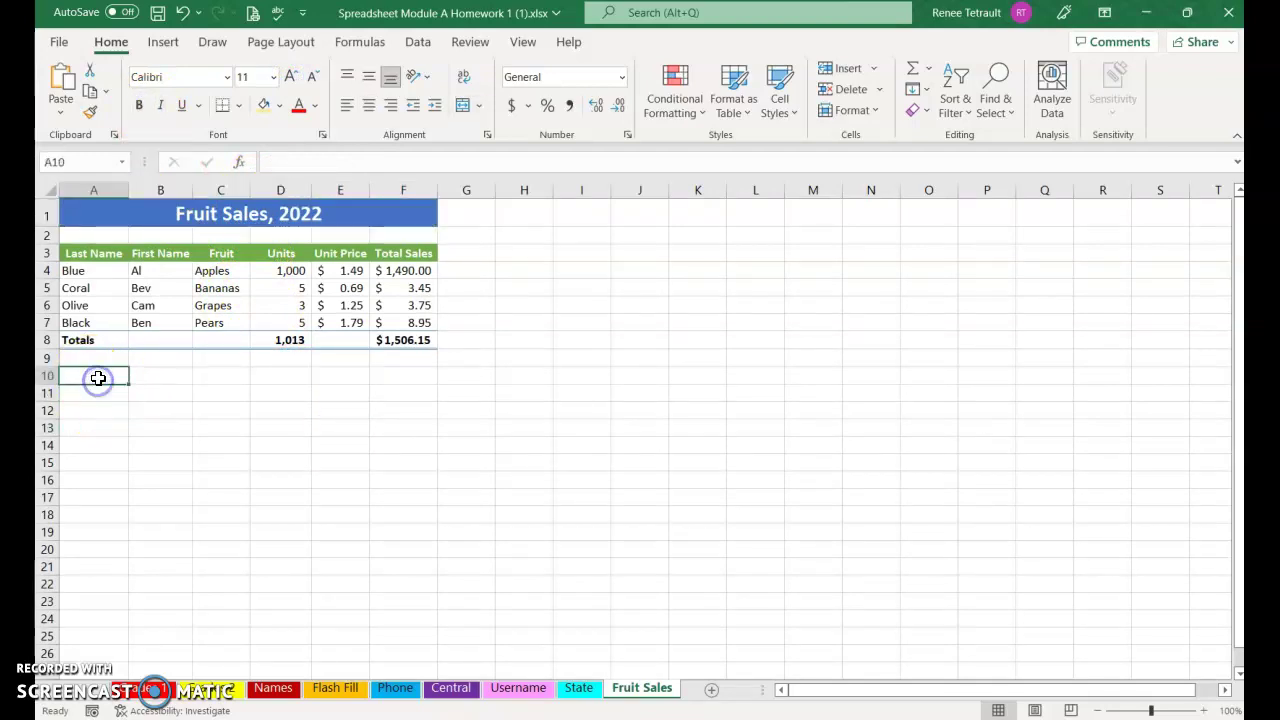
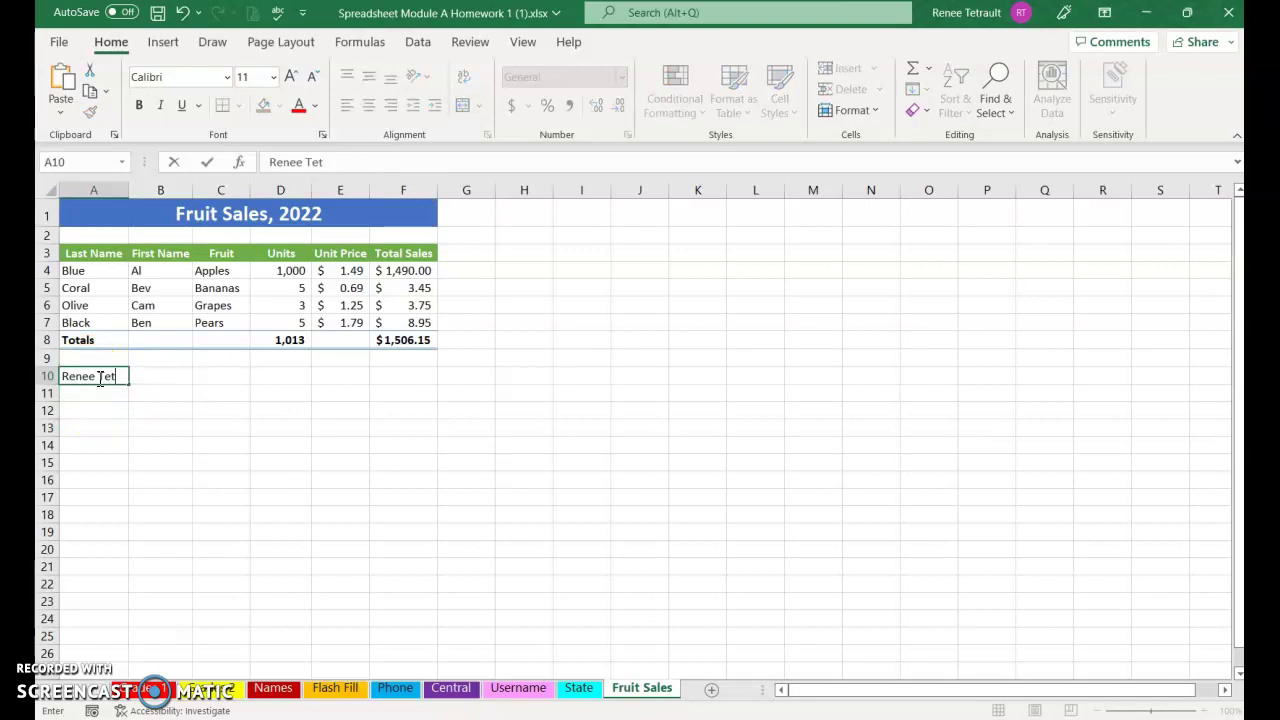
key("Return")
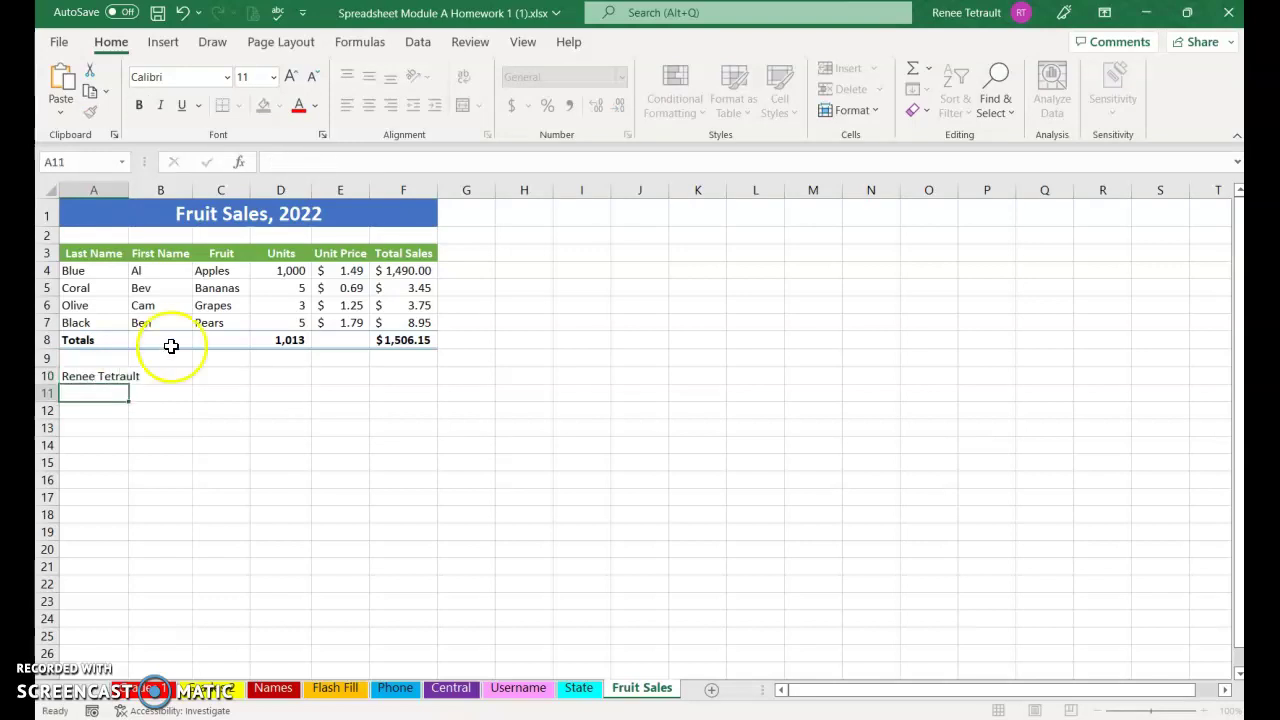
Insert =TODAY() in A11 from the Date & Time functions, showing 10/26/2022
left_click(342, 43)
left_click(342, 100)
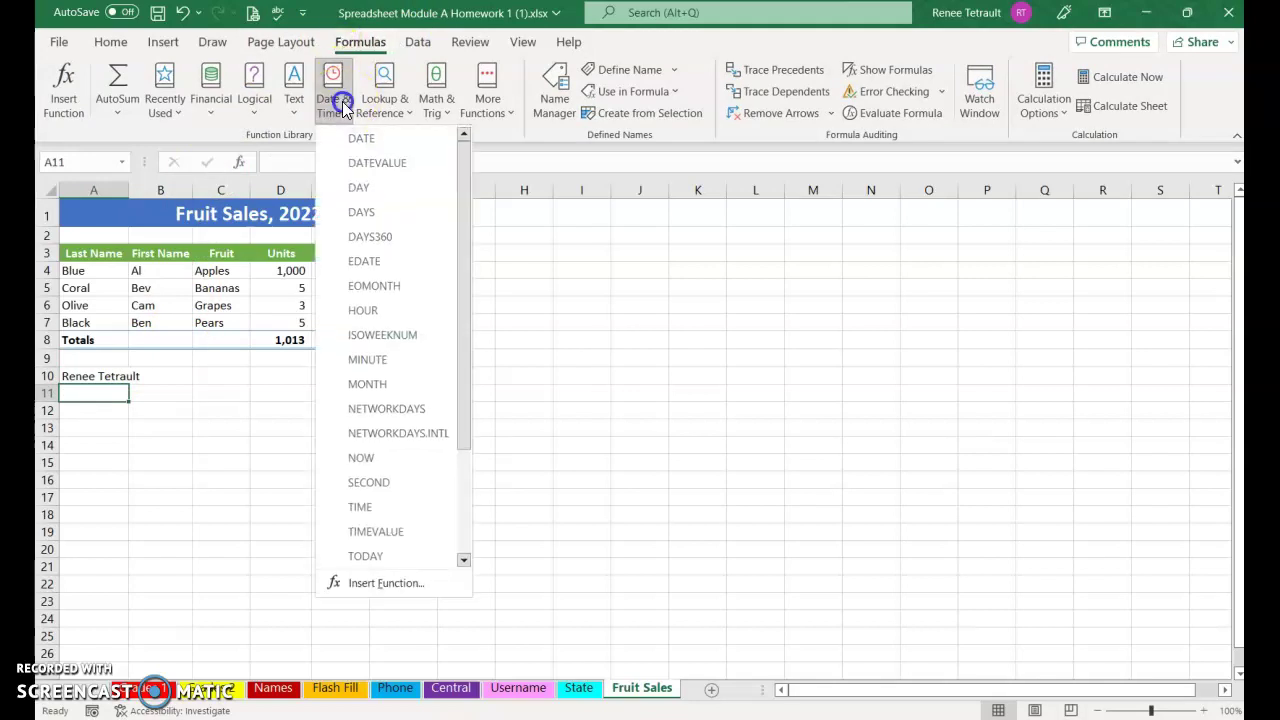
left_click(365, 557)
left_click(748, 471)
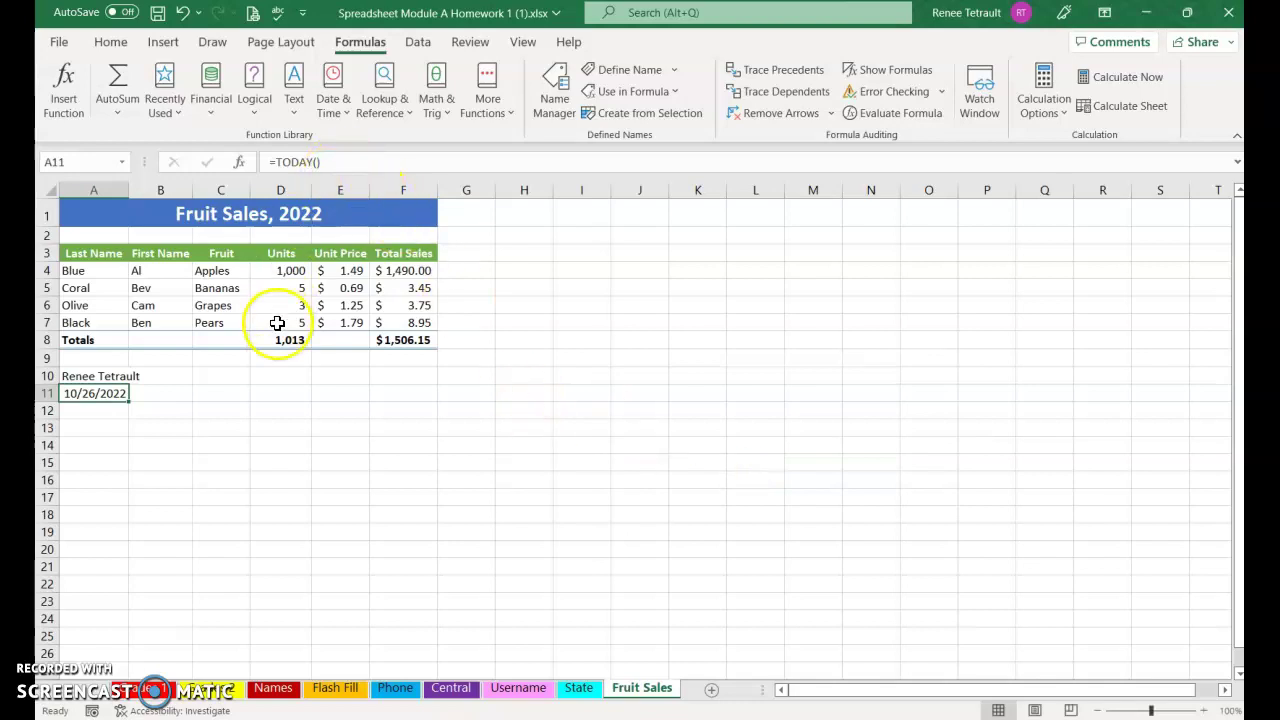
left_click(103, 415)
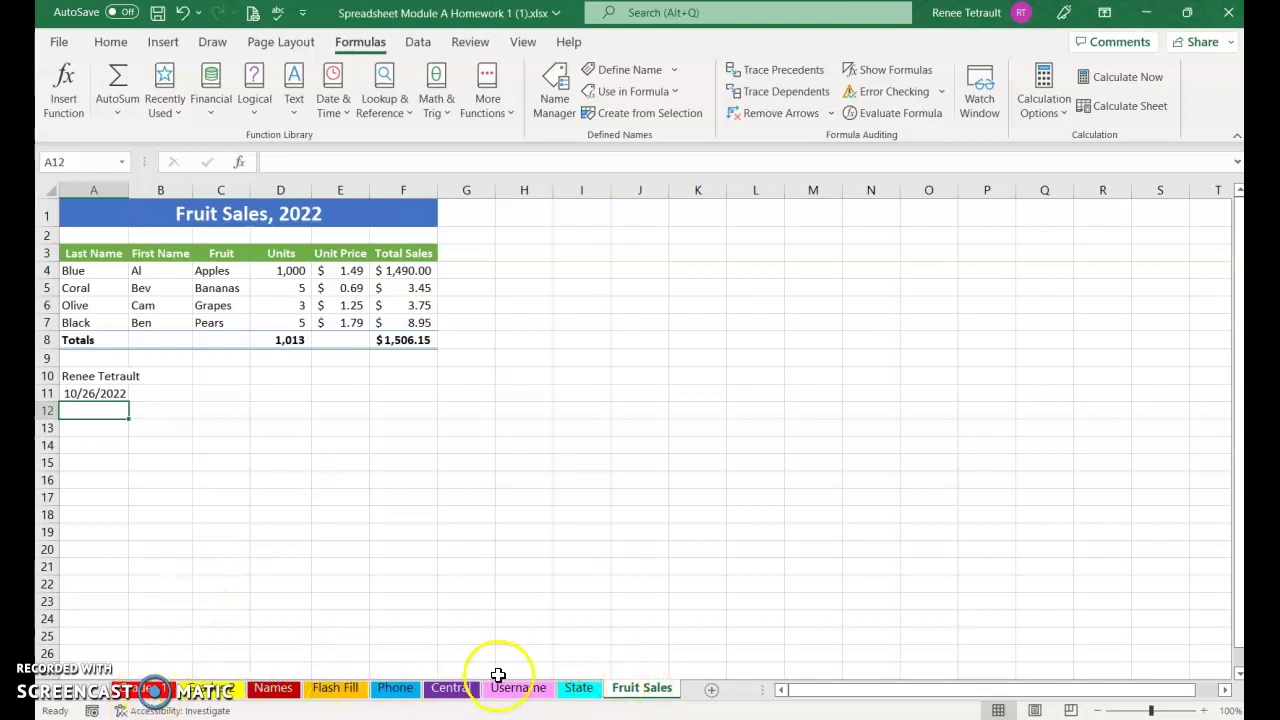
Colour the Fruit Sales sheet tab blue and check it from another sheet
right_click(655, 697)
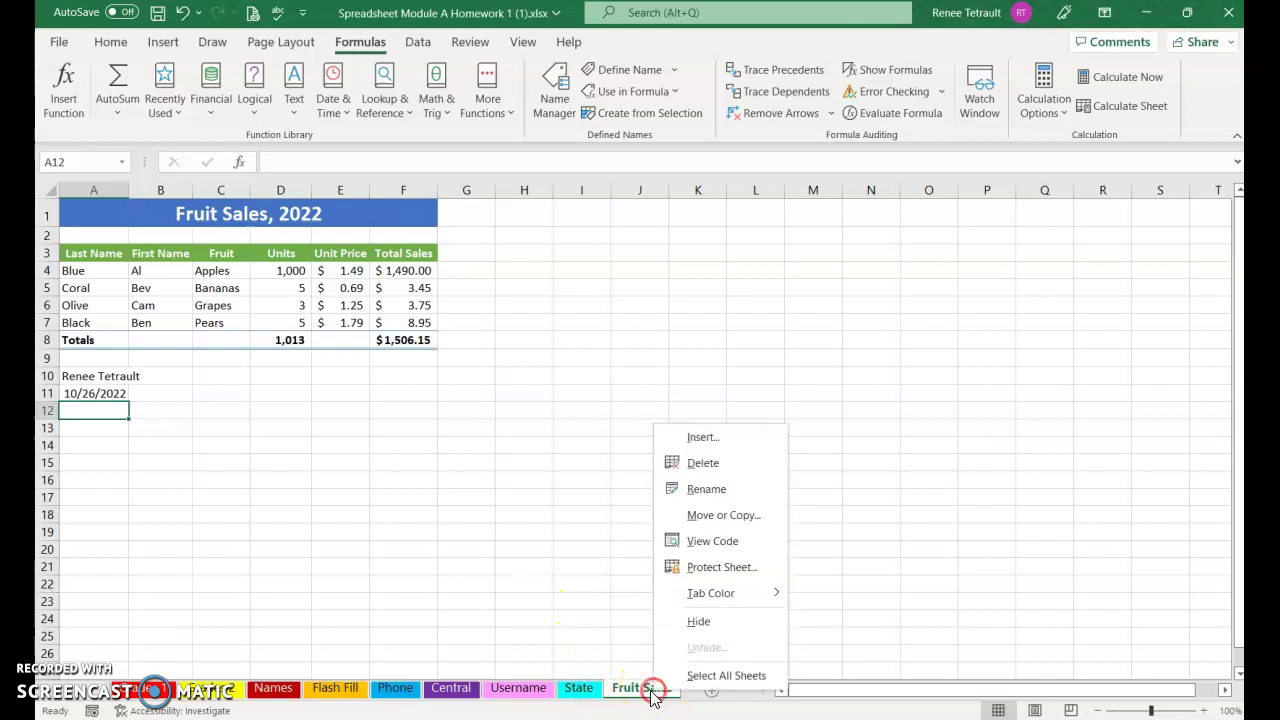
mouse_move(716, 598)
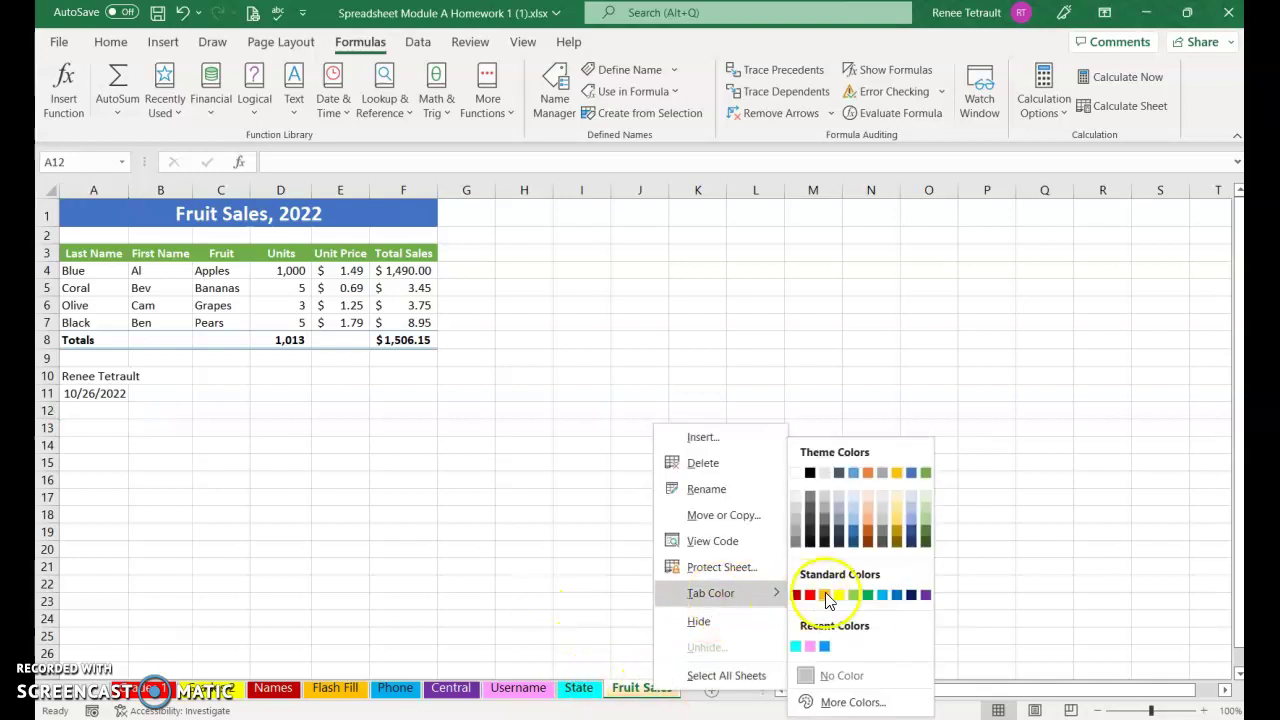
left_click(888, 597)
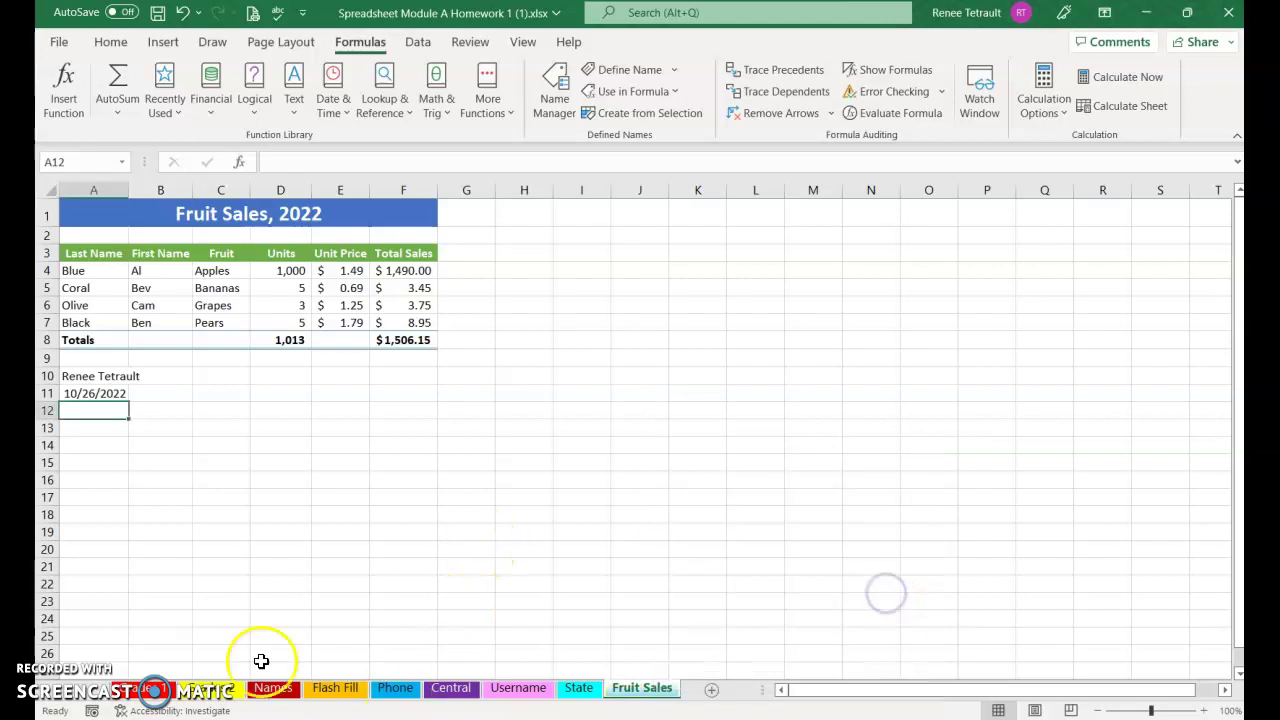
left_click(140, 690)
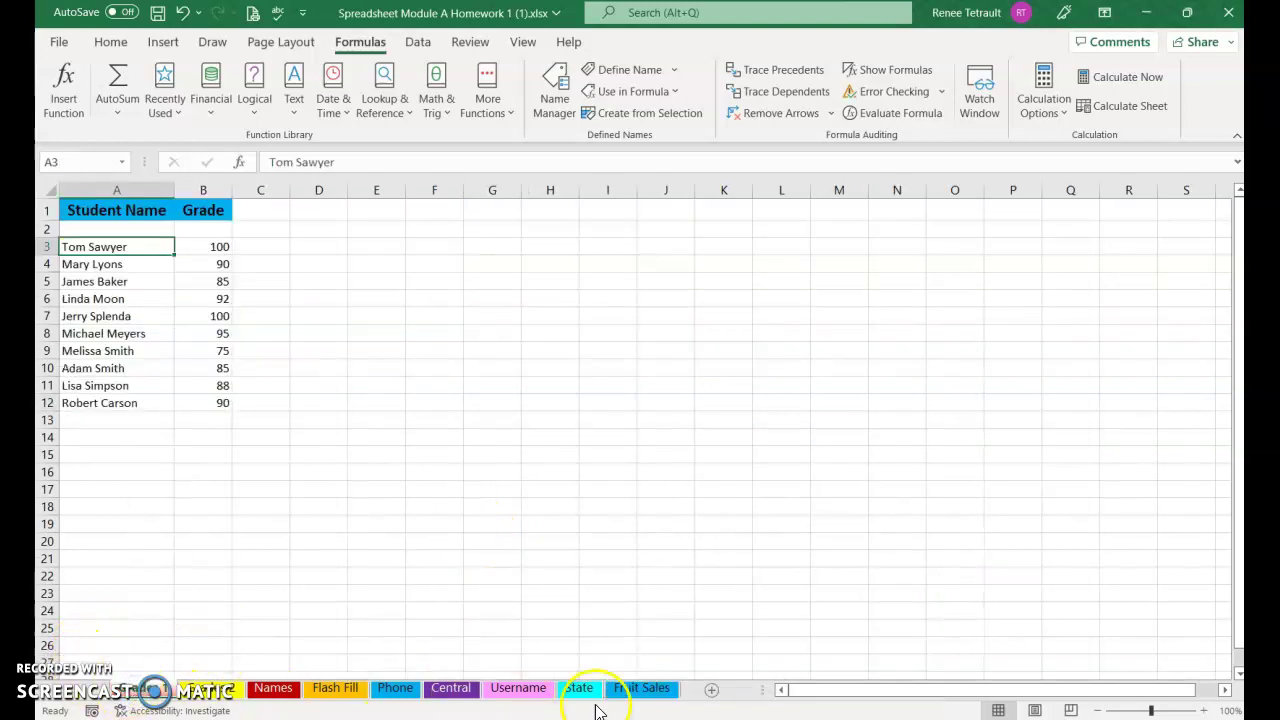
left_click(626, 688)
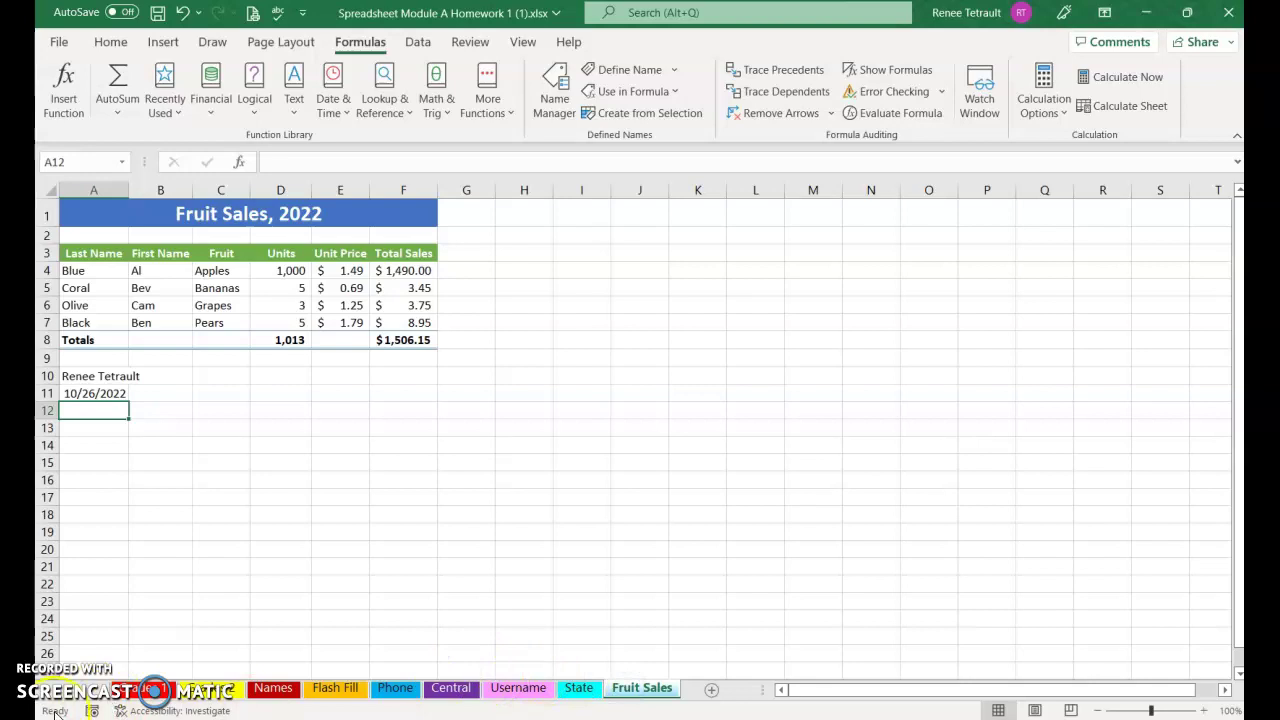